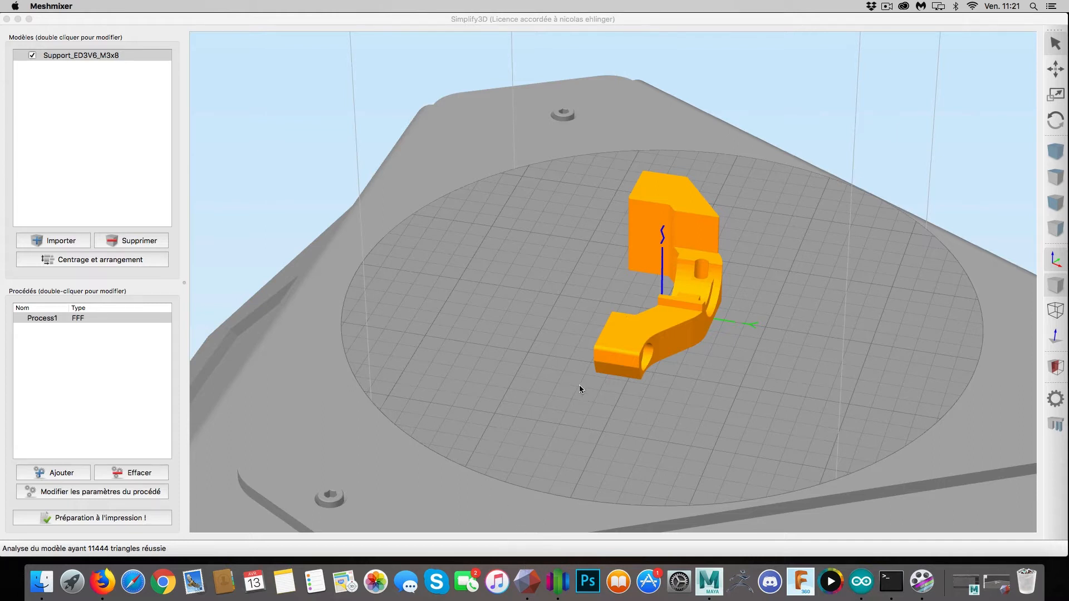
# Switch to Meshmixer and examine the support part and its marked mesh defect from above.
pyautogui.click(527, 582)
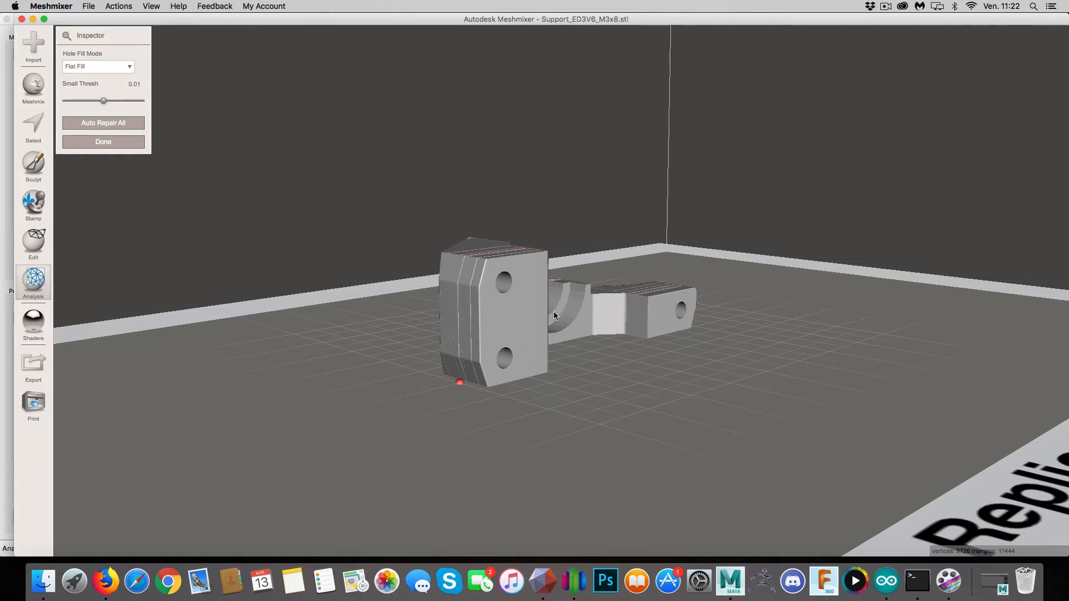
pyautogui.moveTo(511, 445); pyautogui.dragTo(743, 389, button='right')
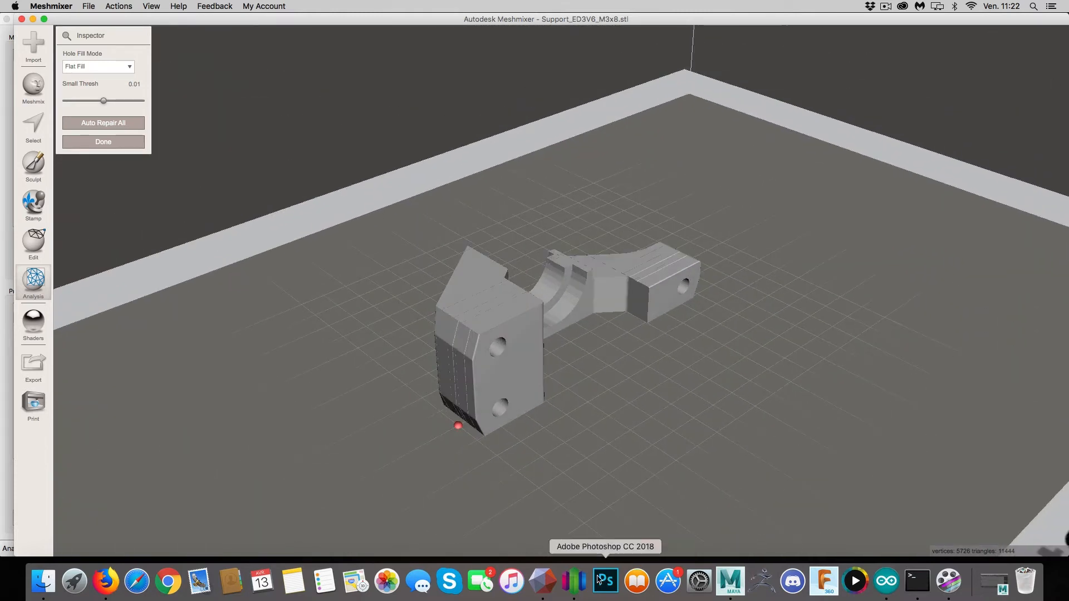
# Switch to Simplify3D, examine the sliced print preview of Support_ED3V6_M3x8, and return to Meshmixer.
pyautogui.click(575, 582)
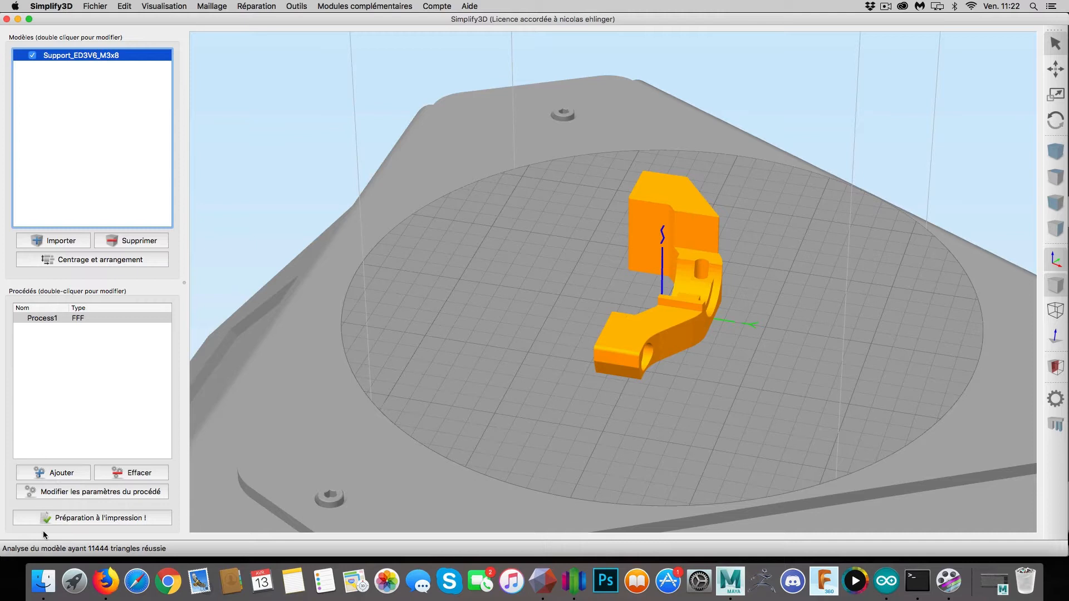
pyautogui.click(70, 521)
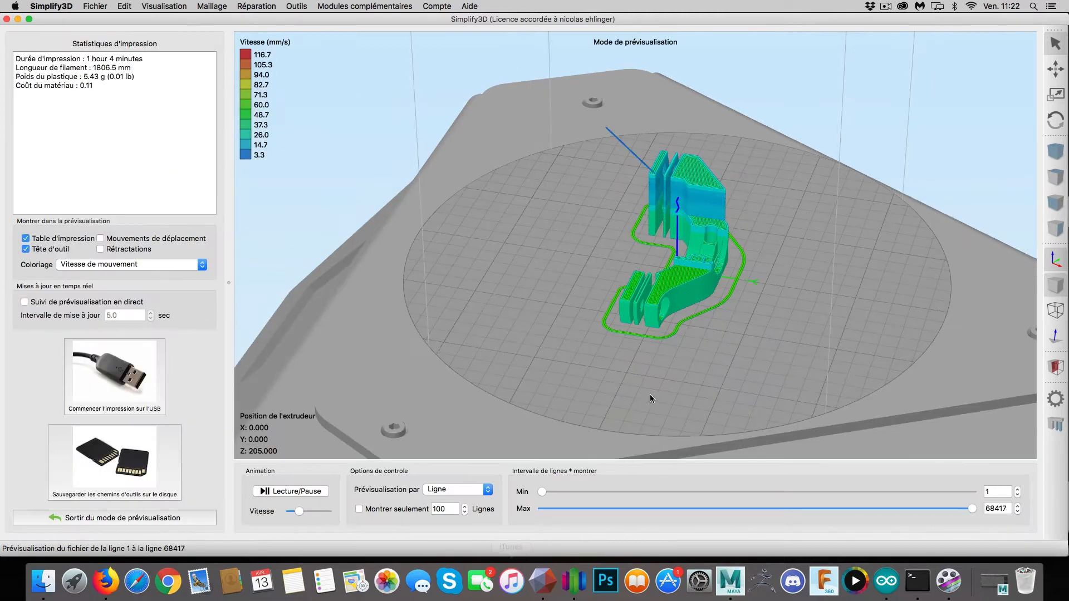
pyautogui.scroll(5, 596, 327)
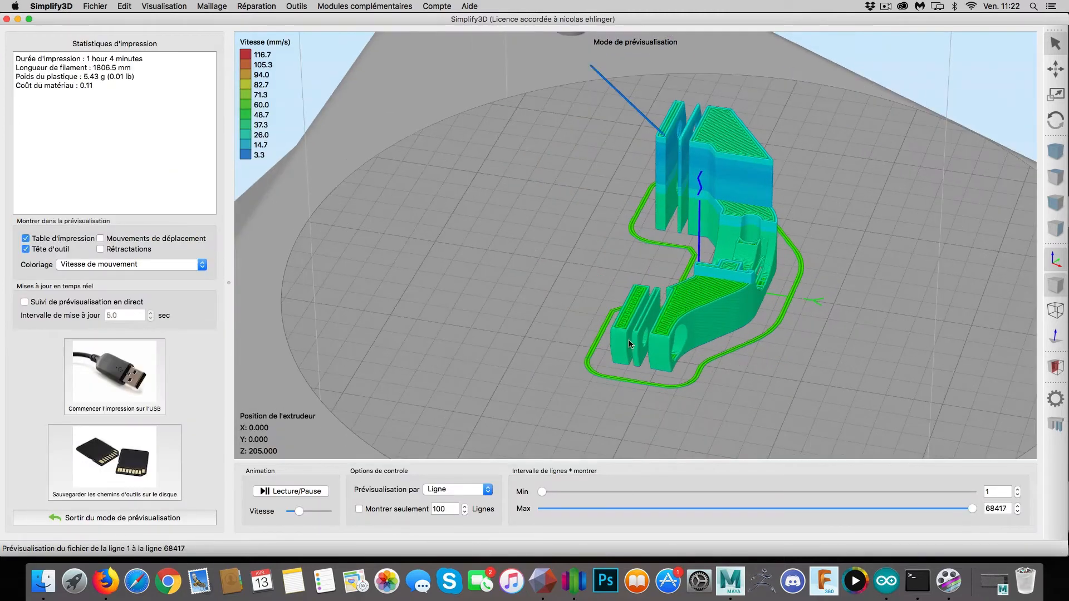
pyautogui.moveTo(543, 255); pyautogui.dragTo(646, 262)
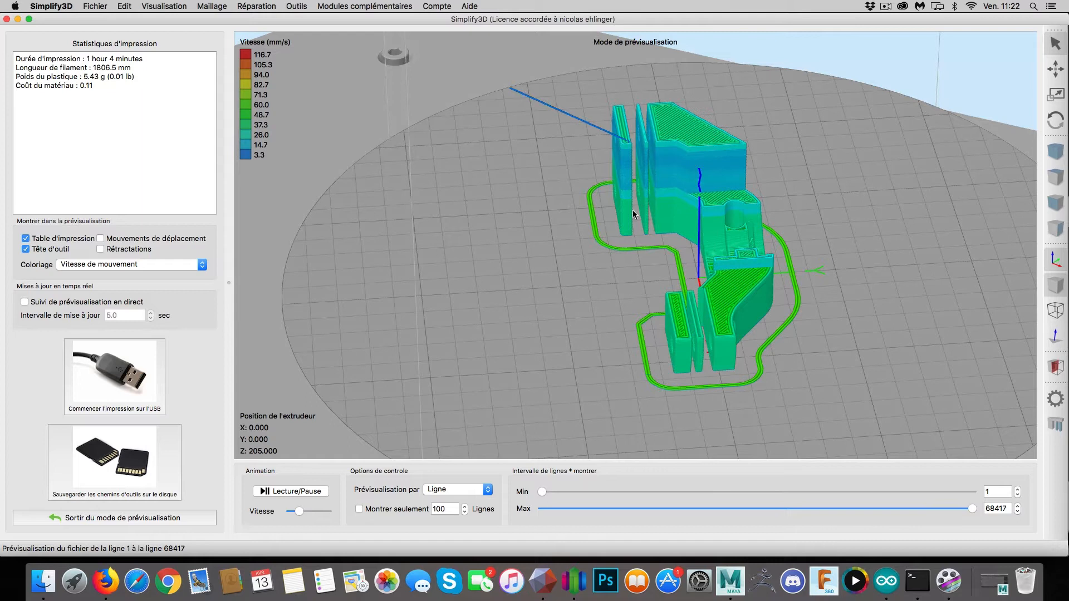
pyautogui.click(188, 519)
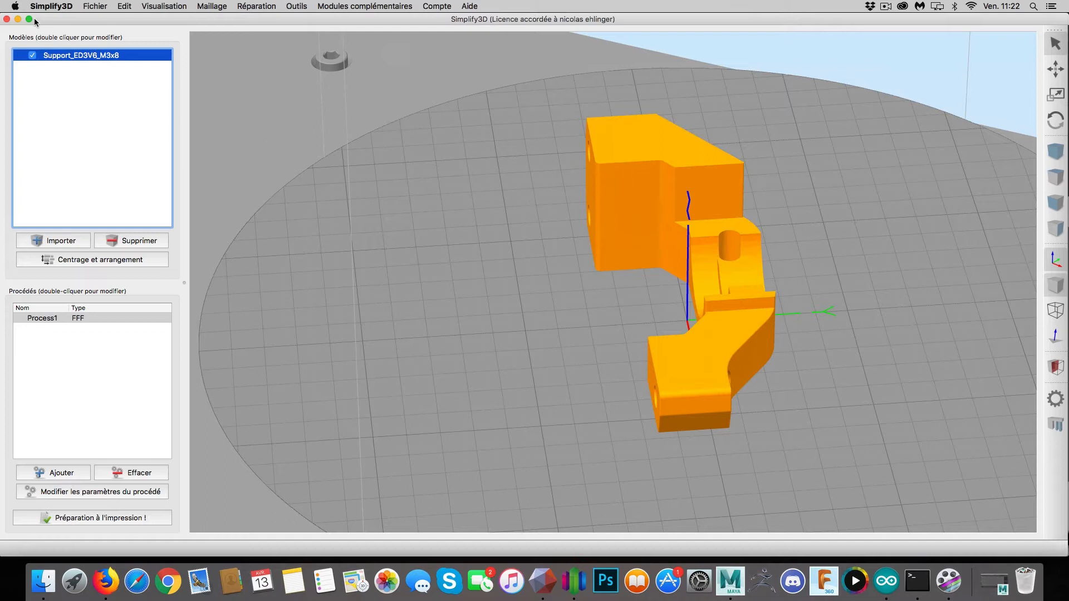
pyautogui.click(18, 19)
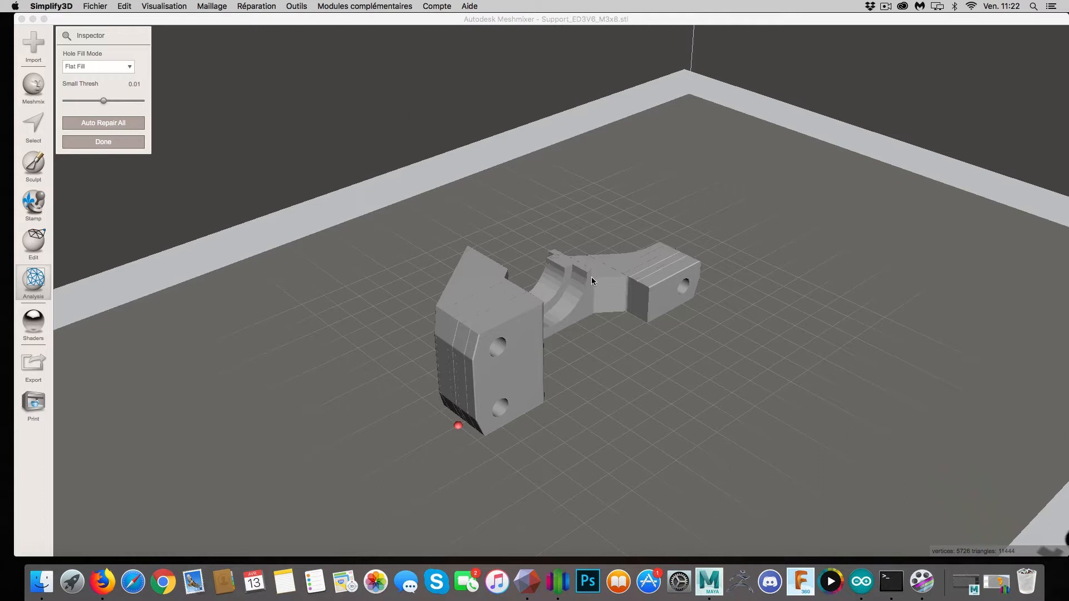
# Run the Inspector analysis on the support mesh again, examine the flagged defect, and close the tool without repairing.
pyautogui.click(40, 284)
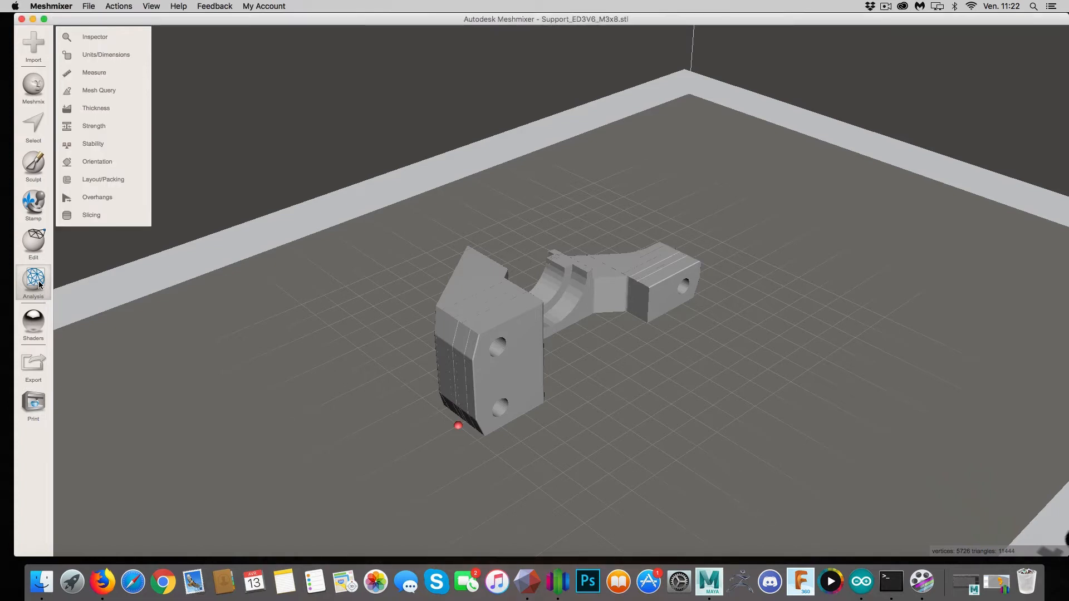
pyautogui.click(103, 39)
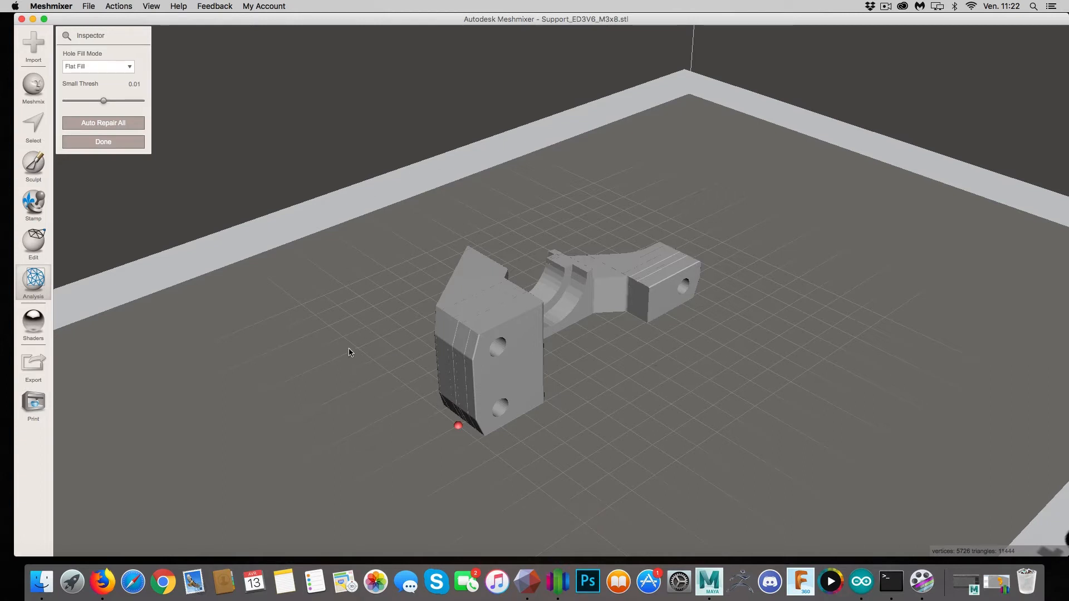
pyautogui.moveTo(351, 353); pyautogui.dragTo(429, 358, button='right')
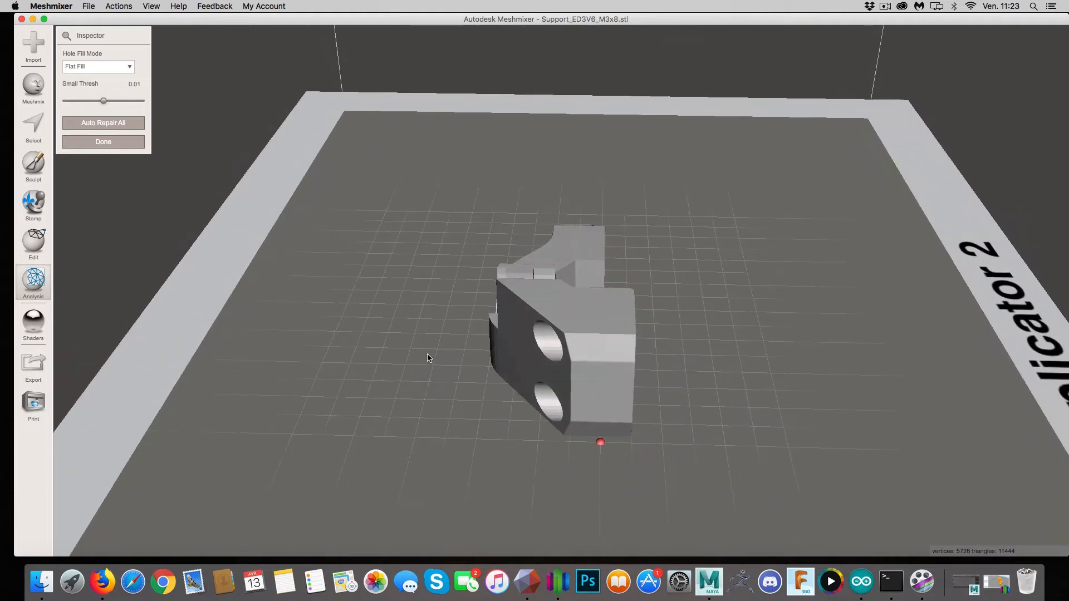
pyautogui.click(102, 141)
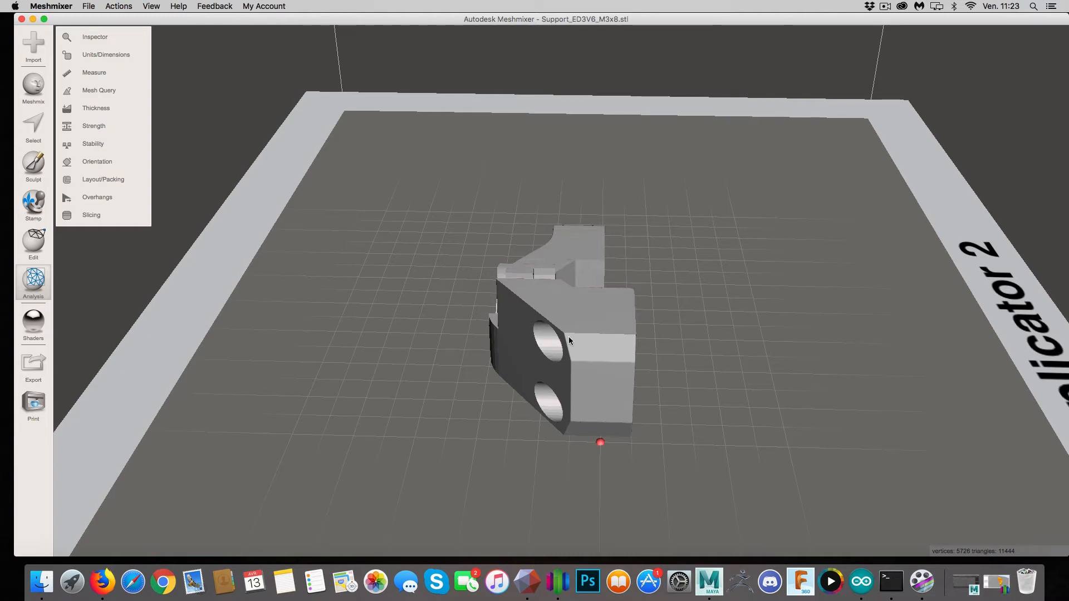
# Switch to Maya, import test topo.obj from the Desktop, and frame the model.
pyautogui.click(33, 19)
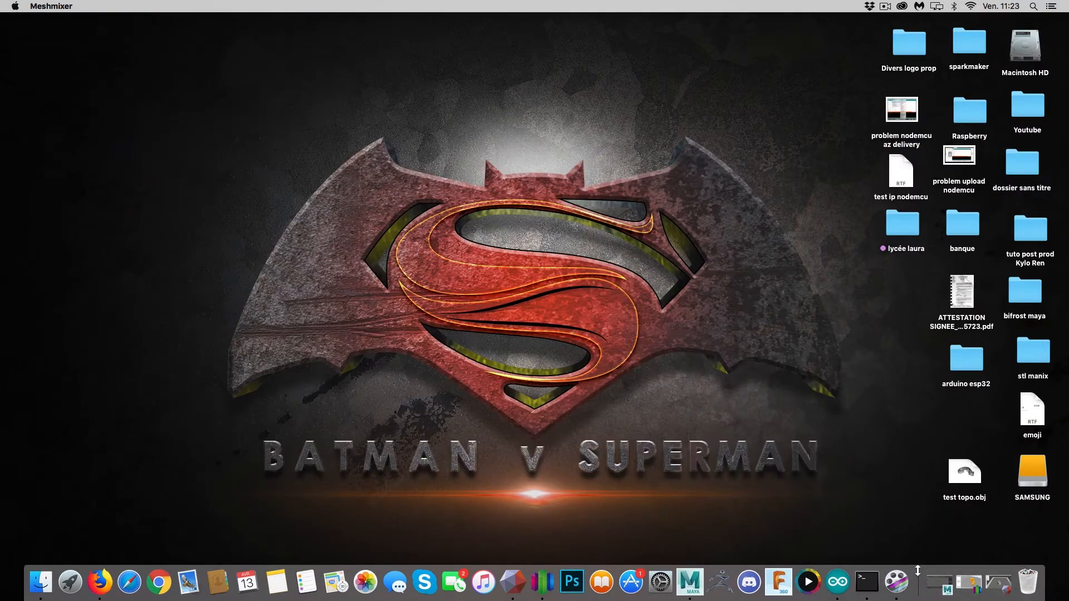
pyautogui.click(940, 583)
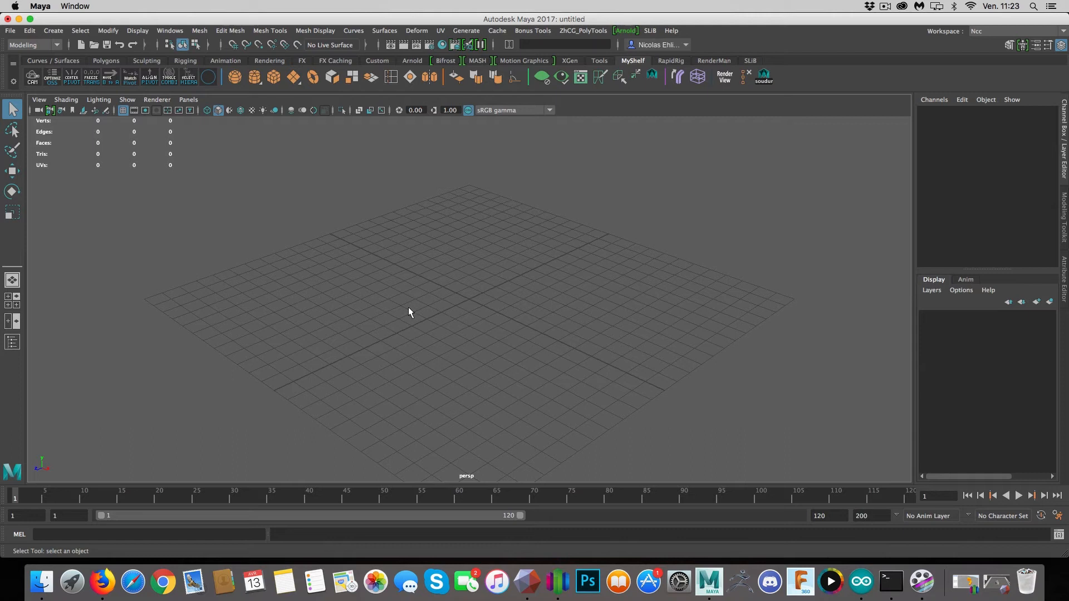
pyautogui.click(11, 31)
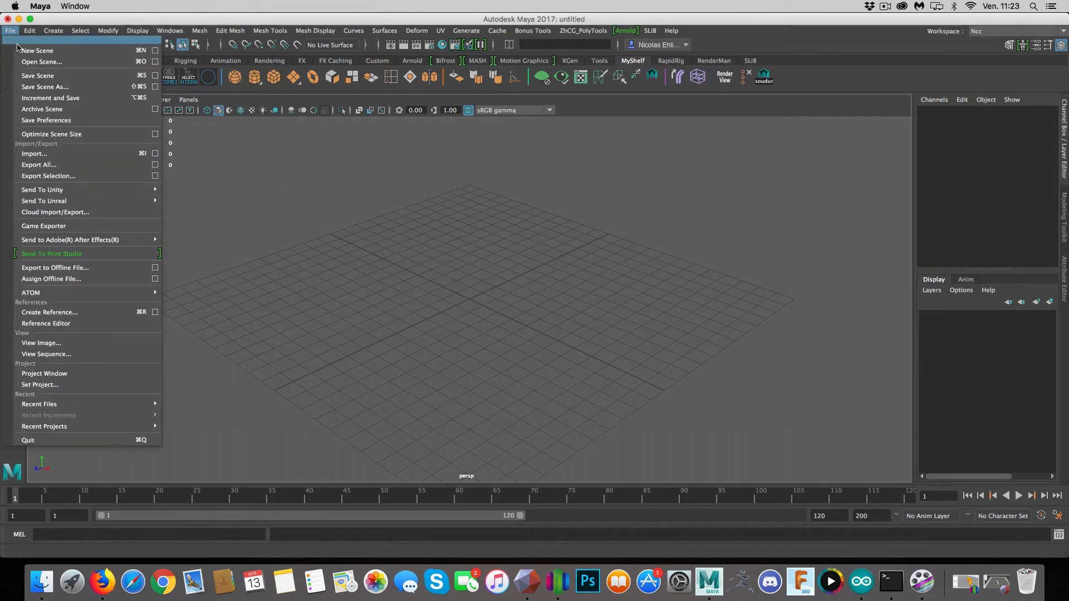
pyautogui.click(54, 153)
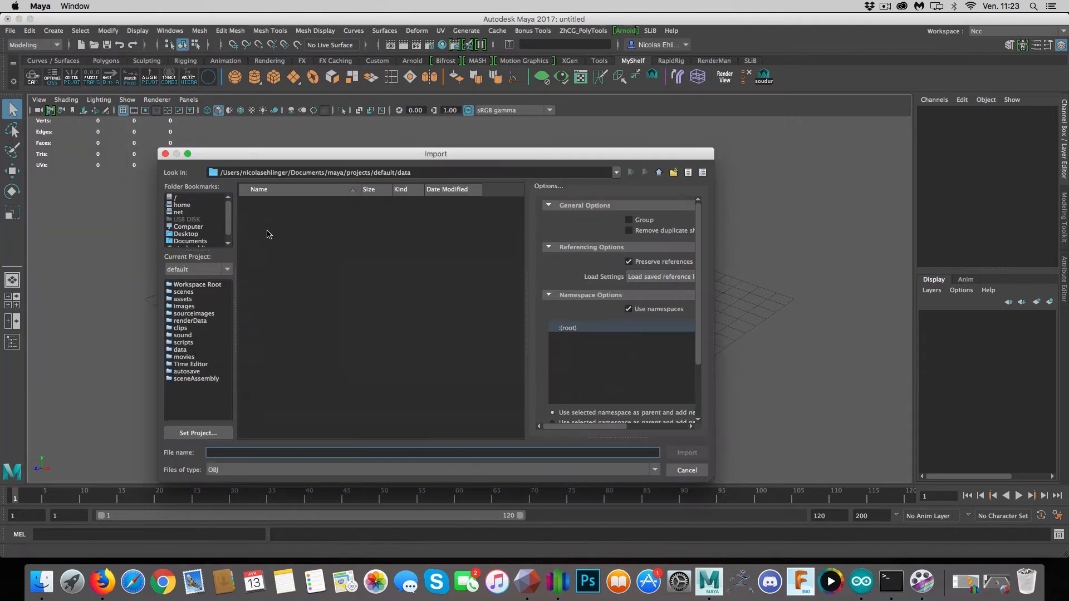
pyautogui.click(184, 234)
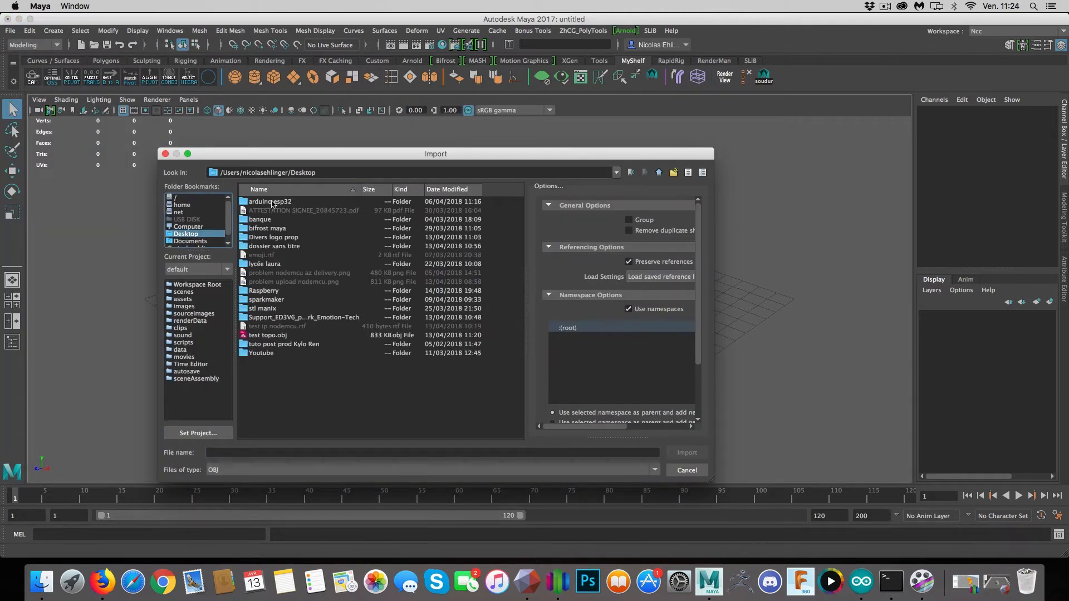
pyautogui.click(269, 336)
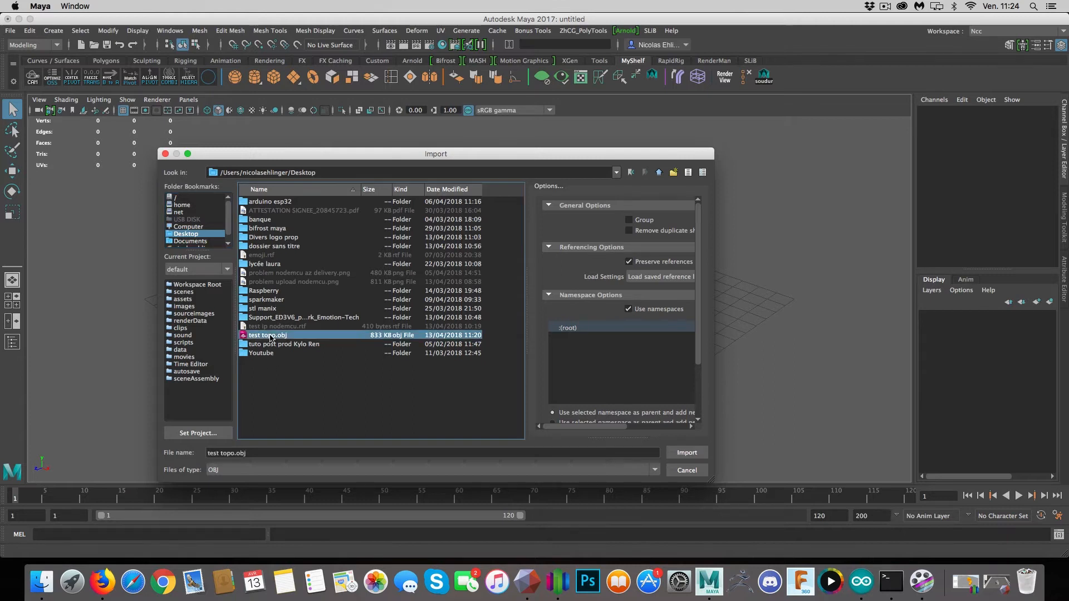
pyautogui.click(685, 454)
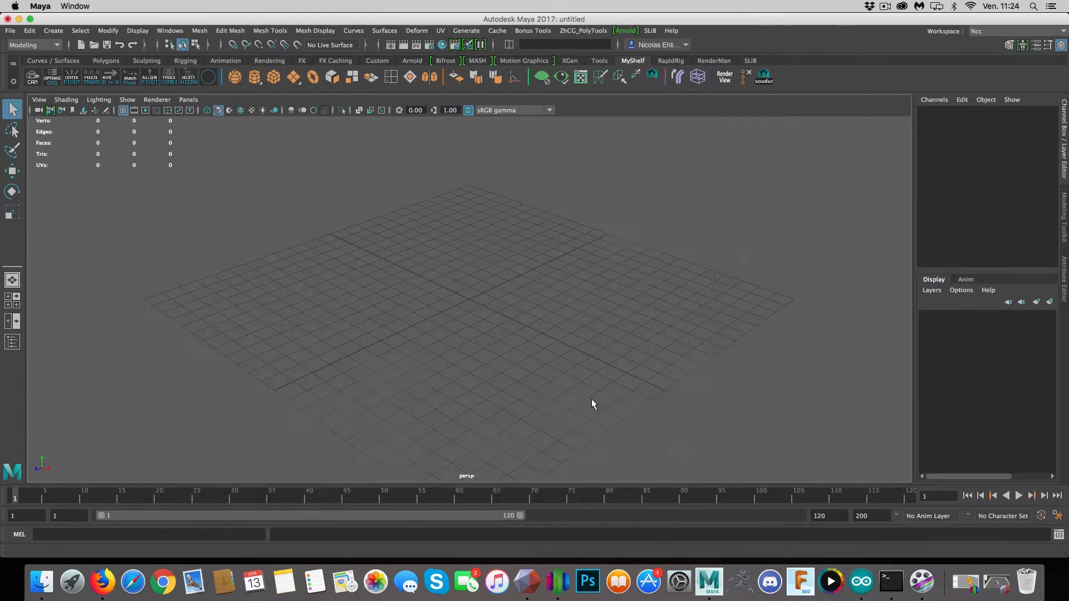
pyautogui.press('f')
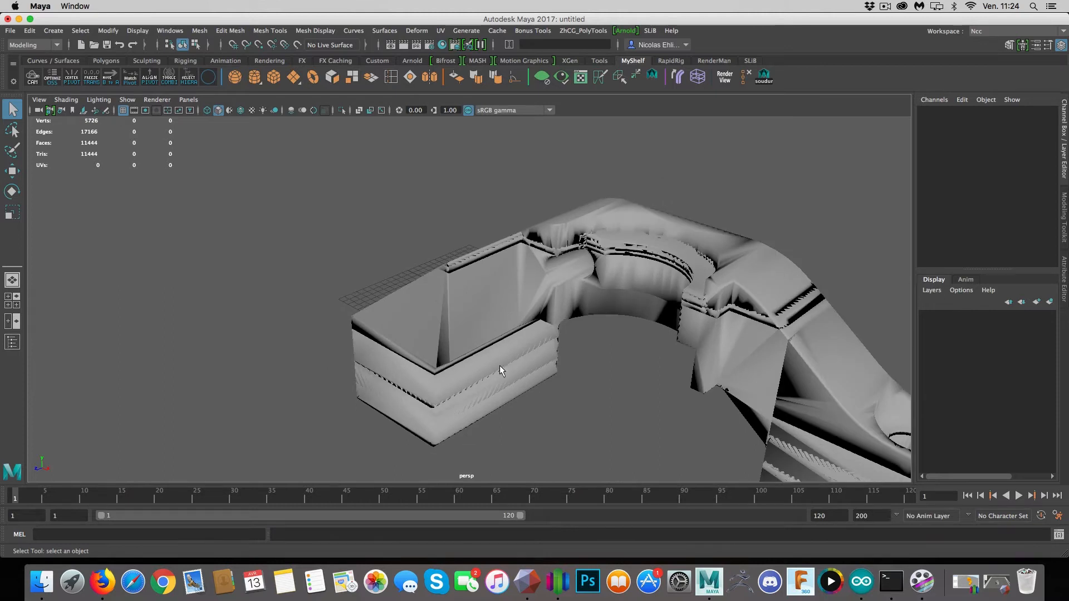
# Select the imported mesh, turn on wireframe on shaded, and examine the triangulation of the part's rectangular end block.
pyautogui.scroll(-5, 556, 376)
pyautogui.scroll(5, 545, 373)
pyautogui.click(540, 372)
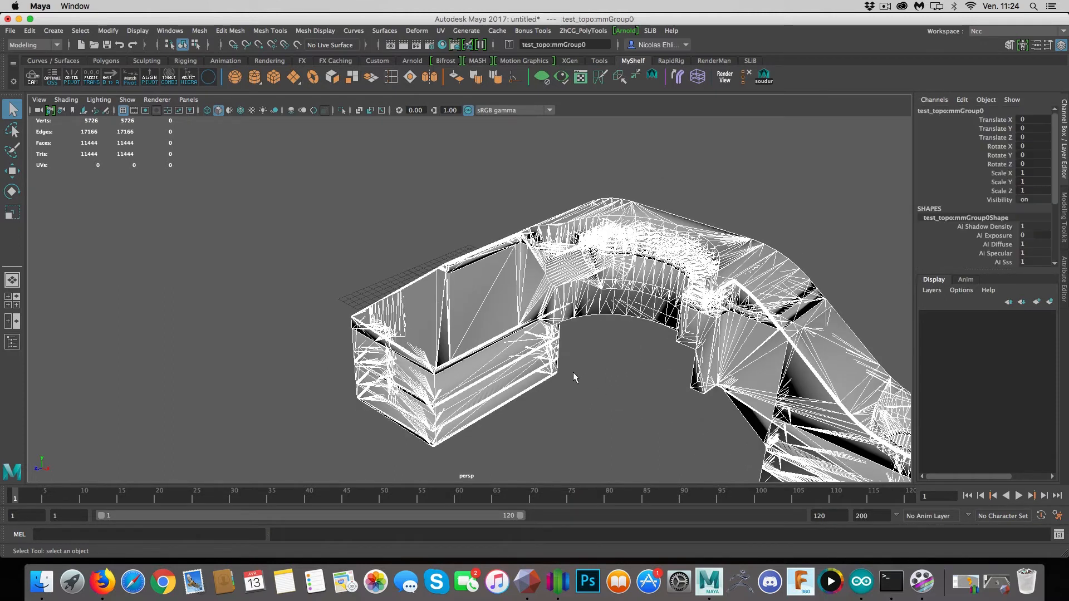
pyautogui.keyDown('alt'); pyautogui.moveTo(537, 432); pyautogui.dragTo(662, 425); pyautogui.keyUp('alt')
pyautogui.scroll(10, 659, 382)
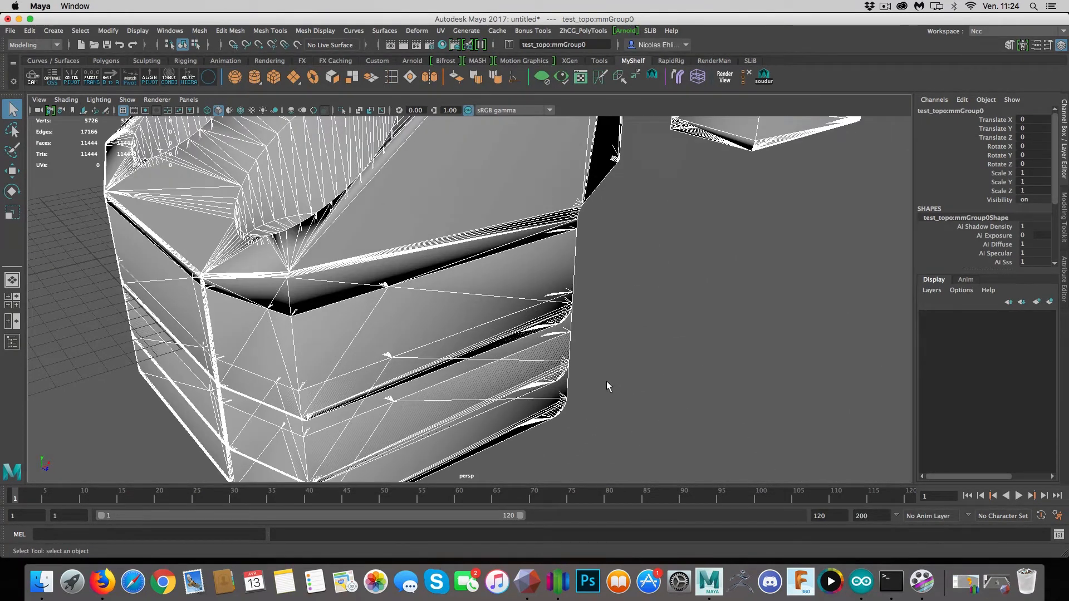
pyautogui.click(241, 110)
pyautogui.click(805, 349)
pyautogui.keyDown('alt'); pyautogui.moveTo(736, 350); pyautogui.dragTo(668, 313); pyautogui.keyUp('alt')
pyautogui.click(426, 235)
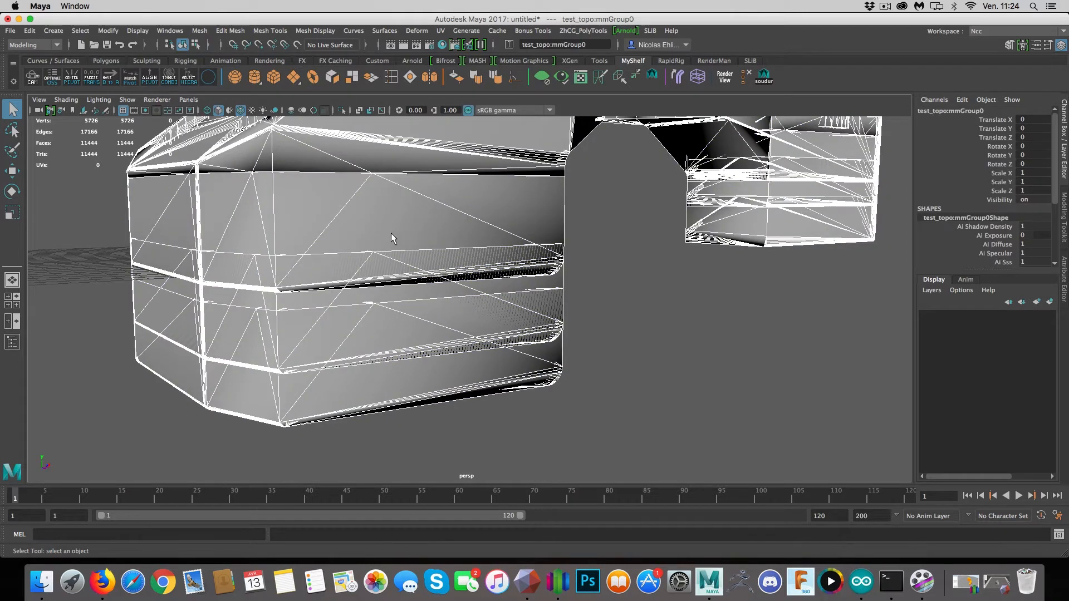
# Switch to face selection and check individual triangles on the end block's side for overlapping faces.
pyautogui.moveTo(451, 231); pyautogui.dragTo(449, 257, button='right')
pyautogui.click(469, 232)
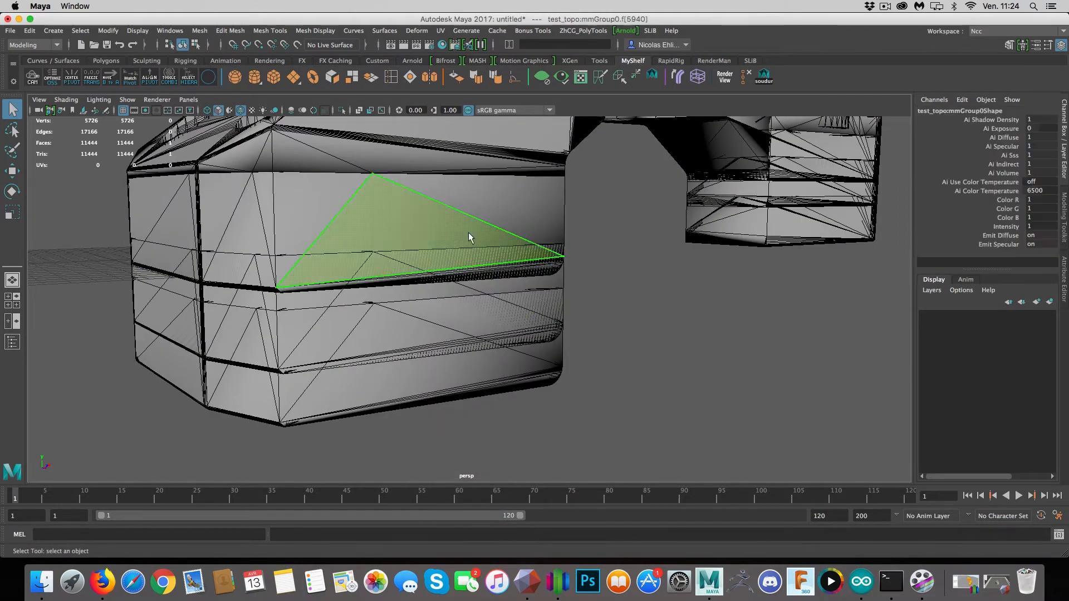
pyautogui.click(287, 211)
pyautogui.click(261, 220)
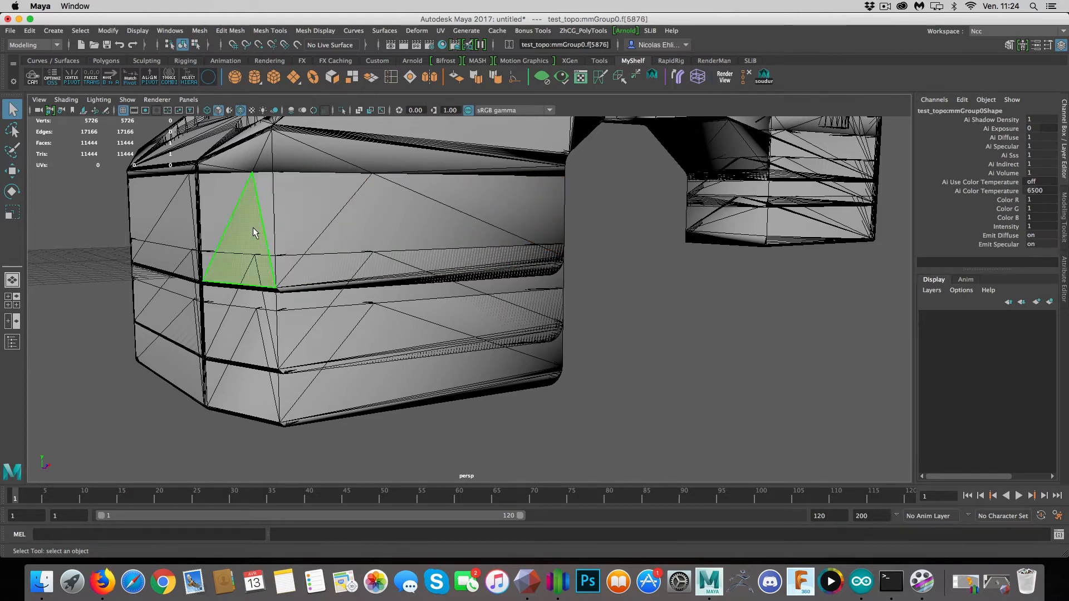
pyautogui.click(359, 246)
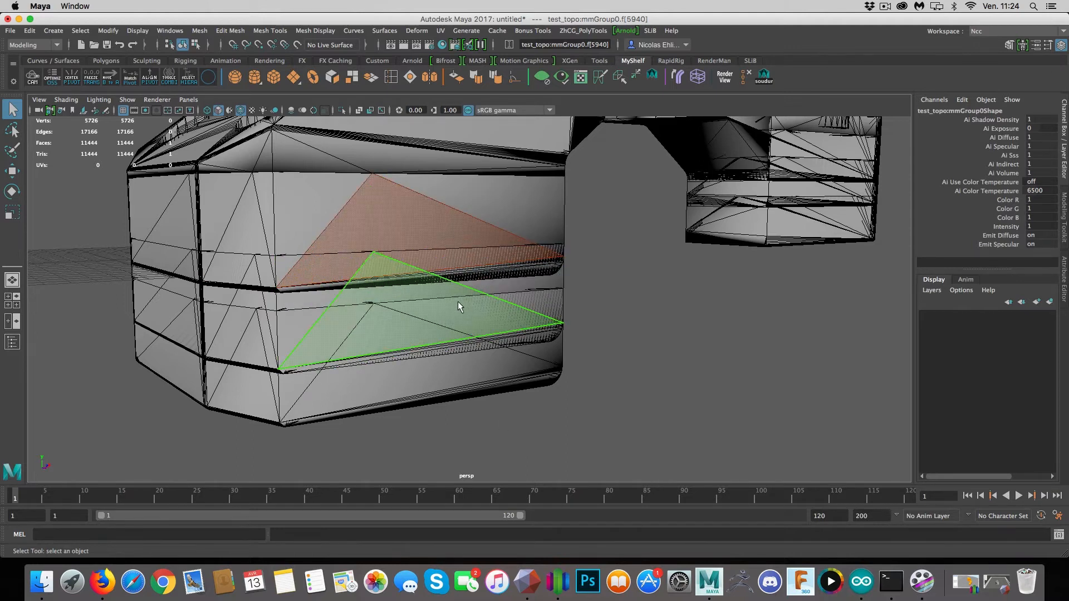
pyautogui.click(459, 307)
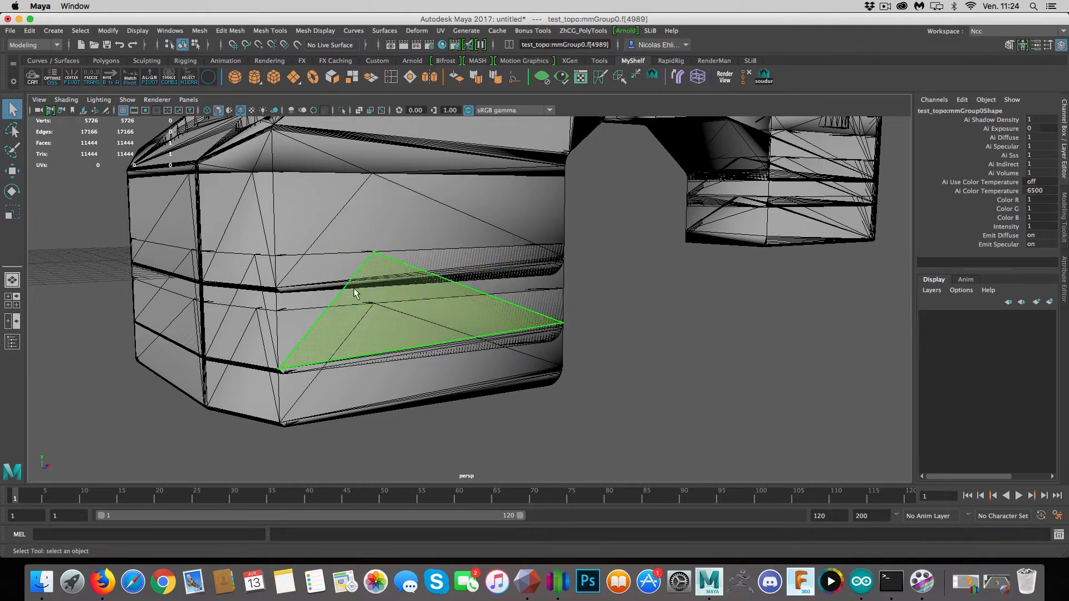
# Delete the large triangular face in each of the three layers on the end block's side.
pyautogui.click(402, 392)
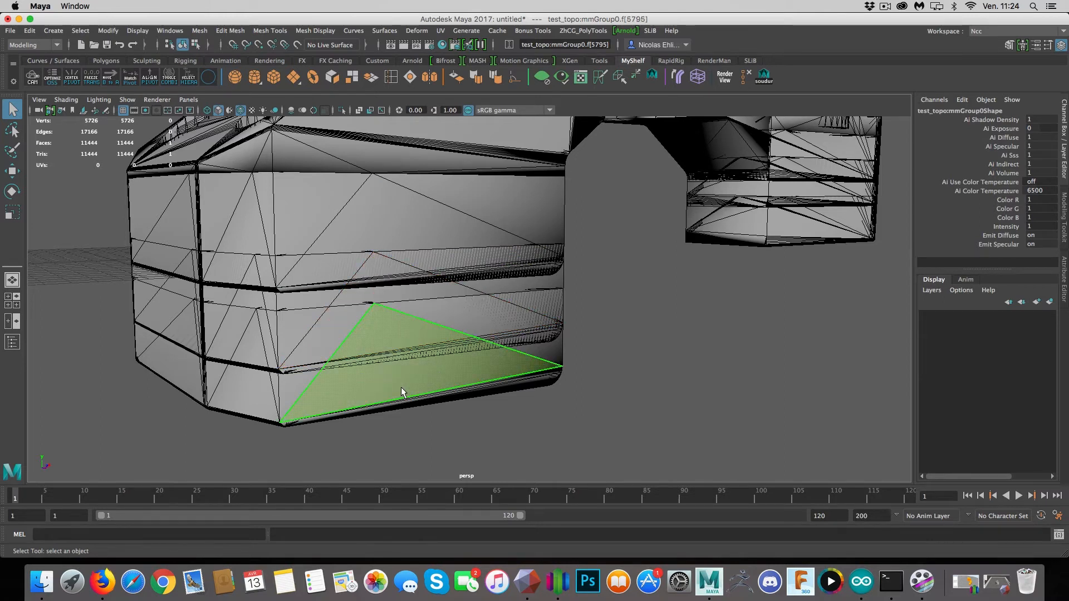
pyautogui.press('Delete')
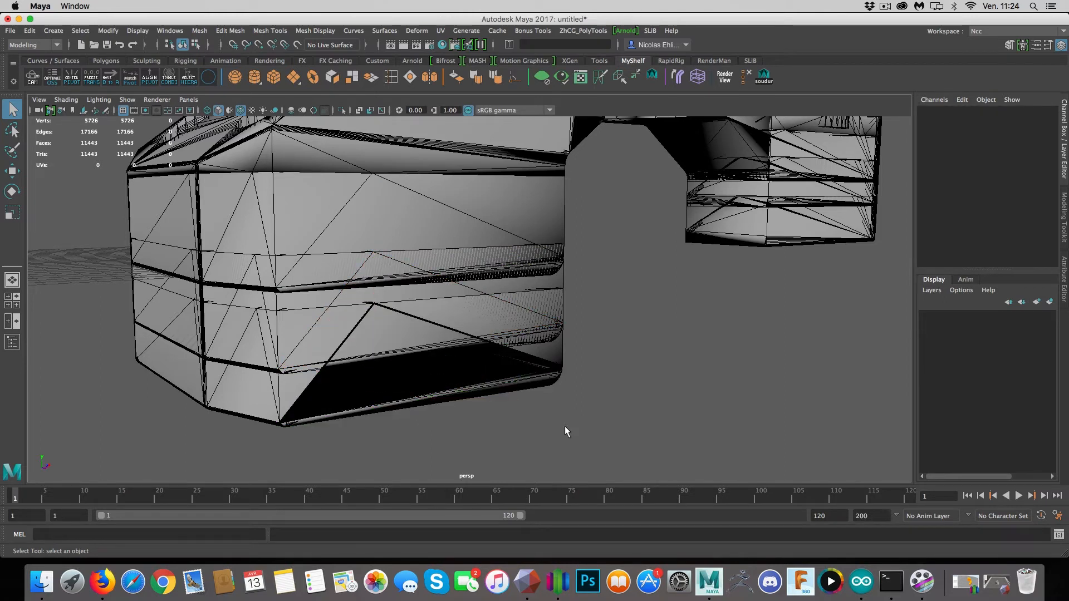
pyautogui.keyDown('alt'); pyautogui.moveTo(559, 431); pyautogui.dragTo(569, 431); pyautogui.keyUp('alt')
pyautogui.keyDown('alt'); pyautogui.moveTo(594, 421); pyautogui.dragTo(434, 287); pyautogui.keyUp('alt')
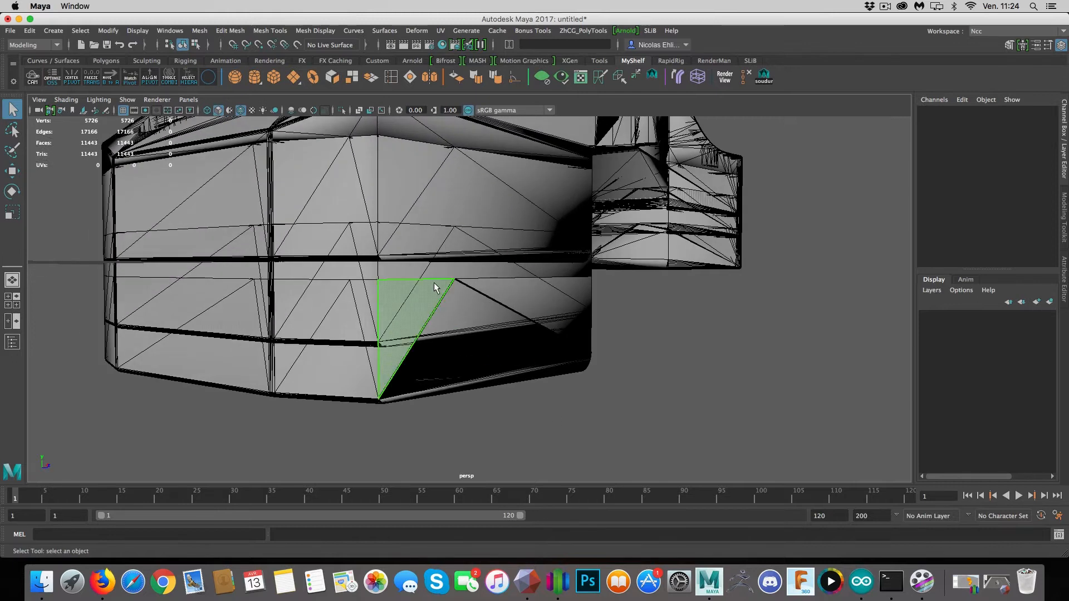
pyautogui.click(460, 312)
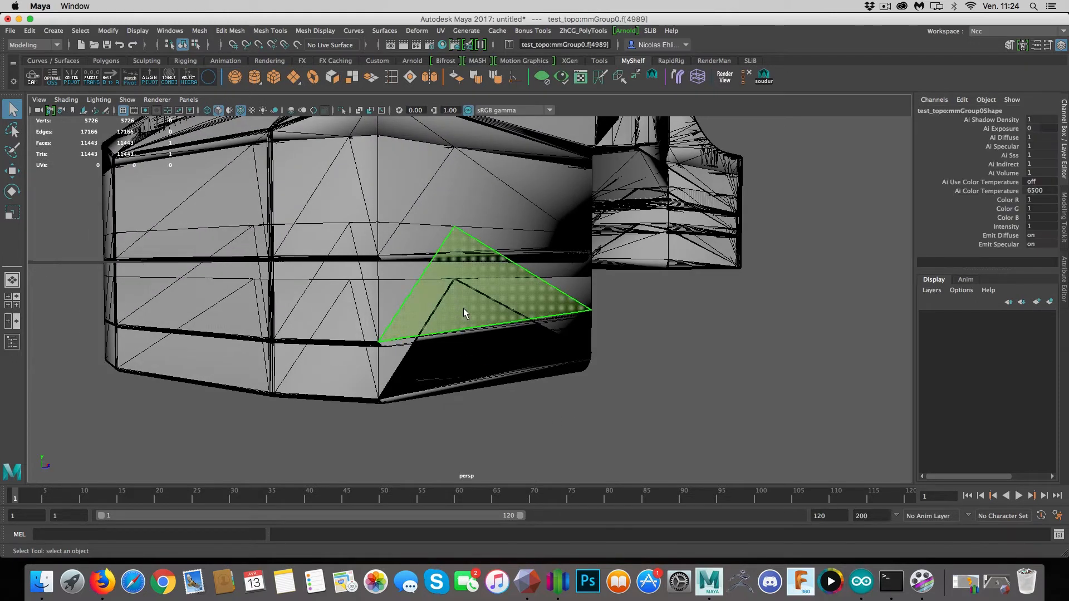
pyautogui.press('Delete')
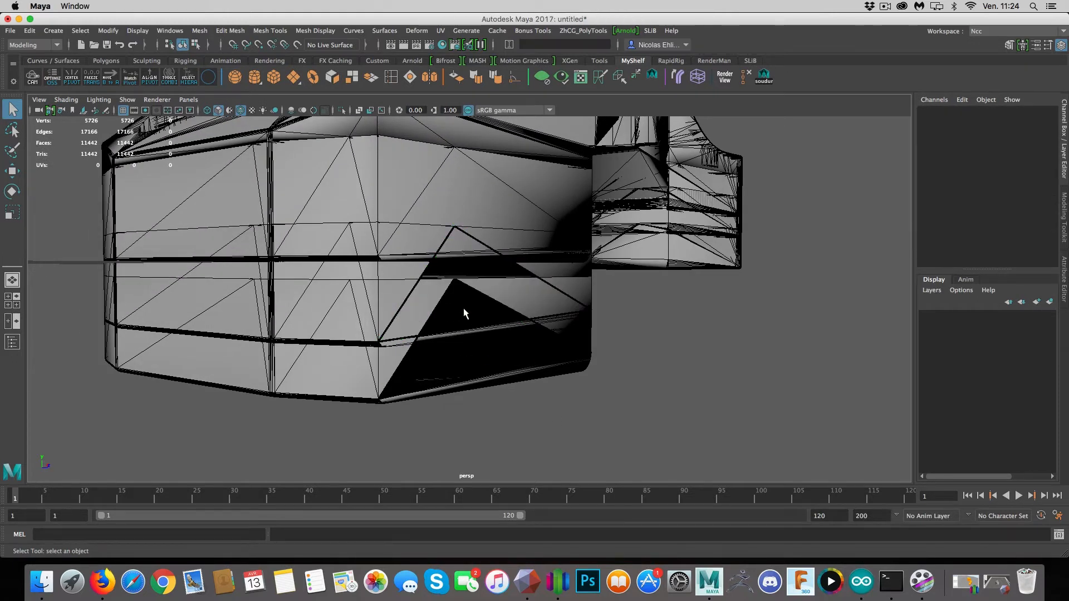
pyautogui.click(456, 217)
pyautogui.press('Delete')
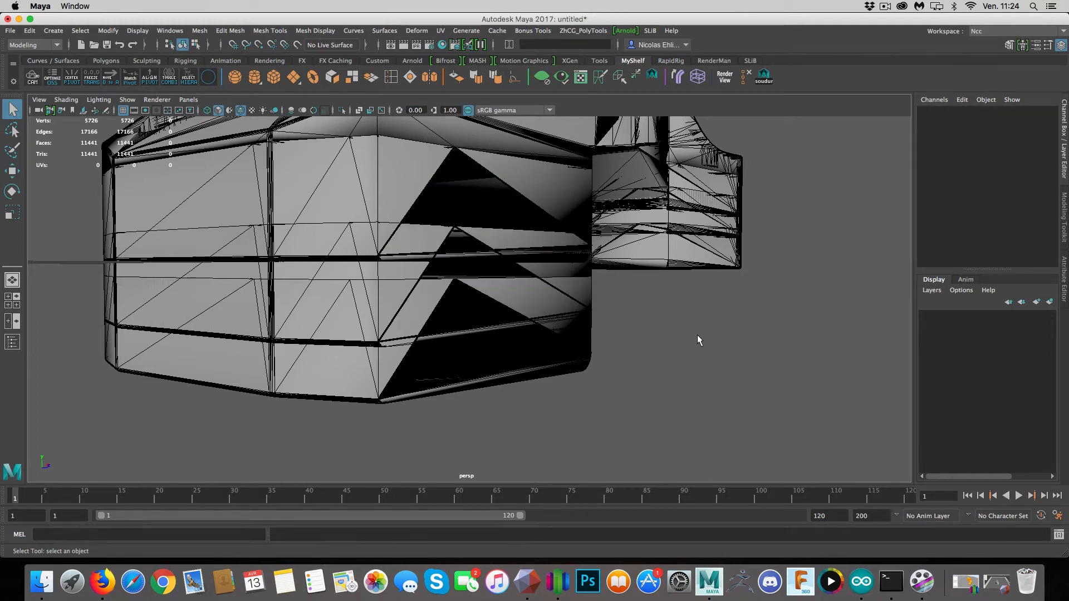
# Examine the end block's internal faces through the openings left by the deleted triangles.
pyautogui.keyDown('alt'); pyautogui.moveTo(713, 338); pyautogui.dragTo(680, 351); pyautogui.keyUp('alt')
pyautogui.scroll(5, 608, 343)
pyautogui.scroll(-3, 686, 345)
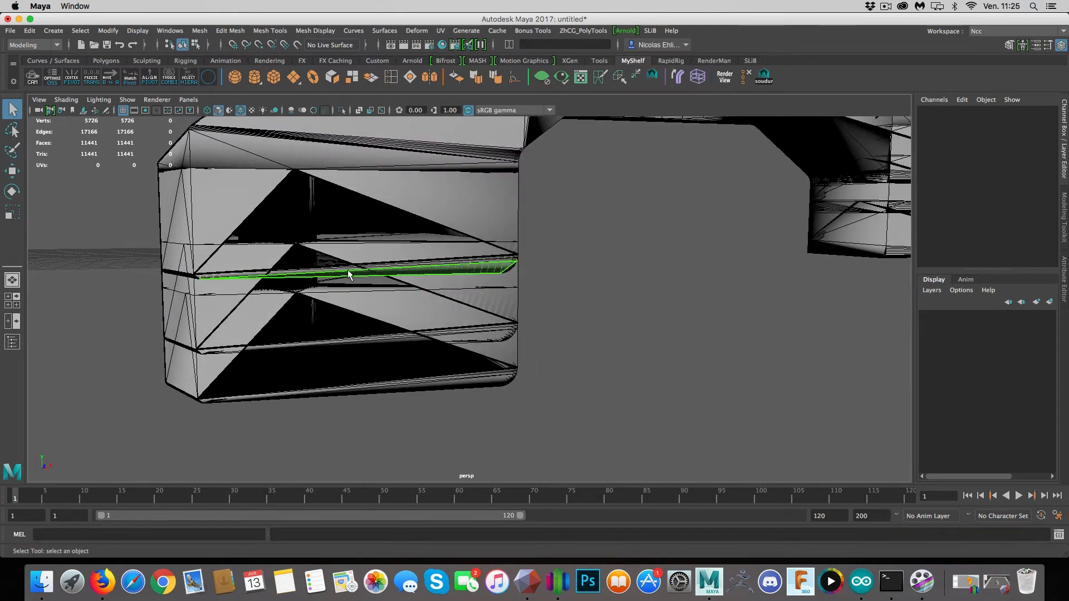
pyautogui.scroll(3, 346, 274)
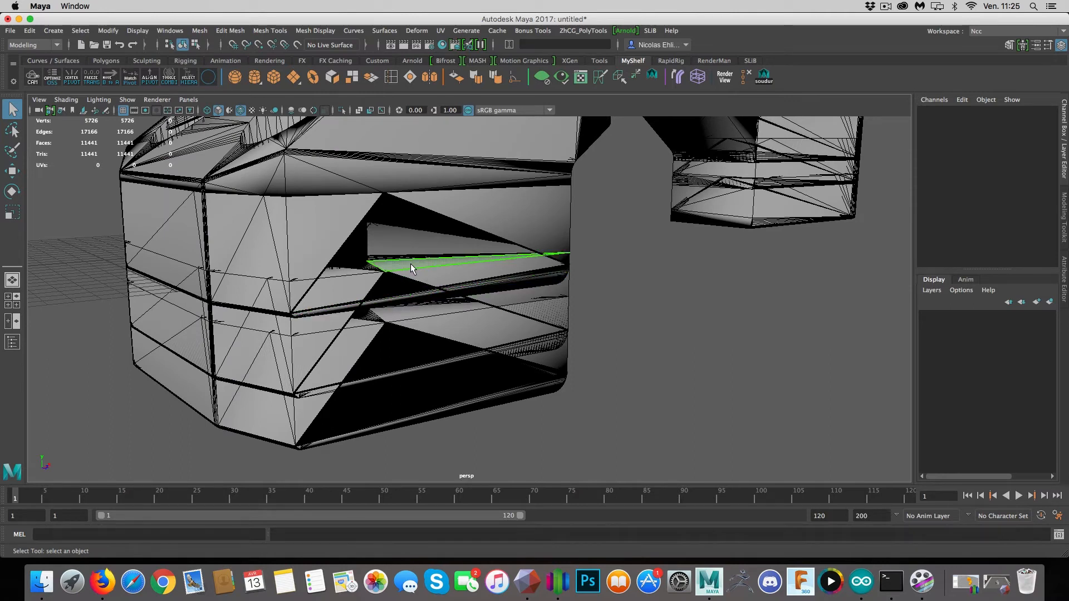
# Compare the opened end block's internal faces with the opposite end block and the rest of the part.
pyautogui.keyDown('alt'); pyautogui.moveTo(428, 269); pyautogui.dragTo(362, 270); pyautogui.keyUp('alt')
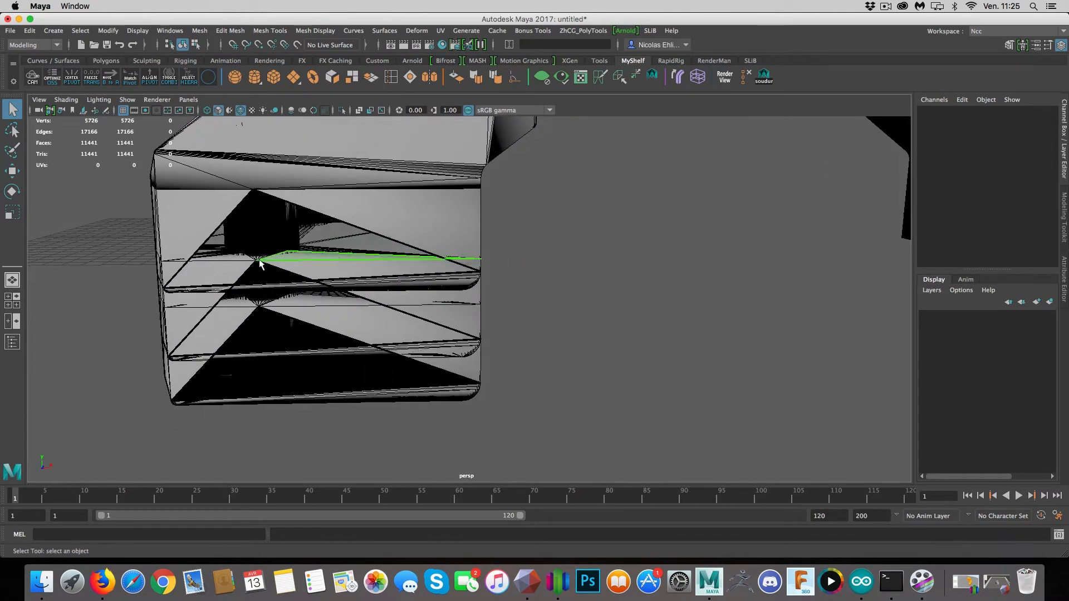
pyautogui.keyDown('alt'); pyautogui.moveTo(354, 330); pyautogui.dragTo(304, 281); pyautogui.keyUp('alt')
pyautogui.keyDown('alt'); pyautogui.moveTo(750, 350); pyautogui.dragTo(478, 382); pyautogui.keyUp('alt')
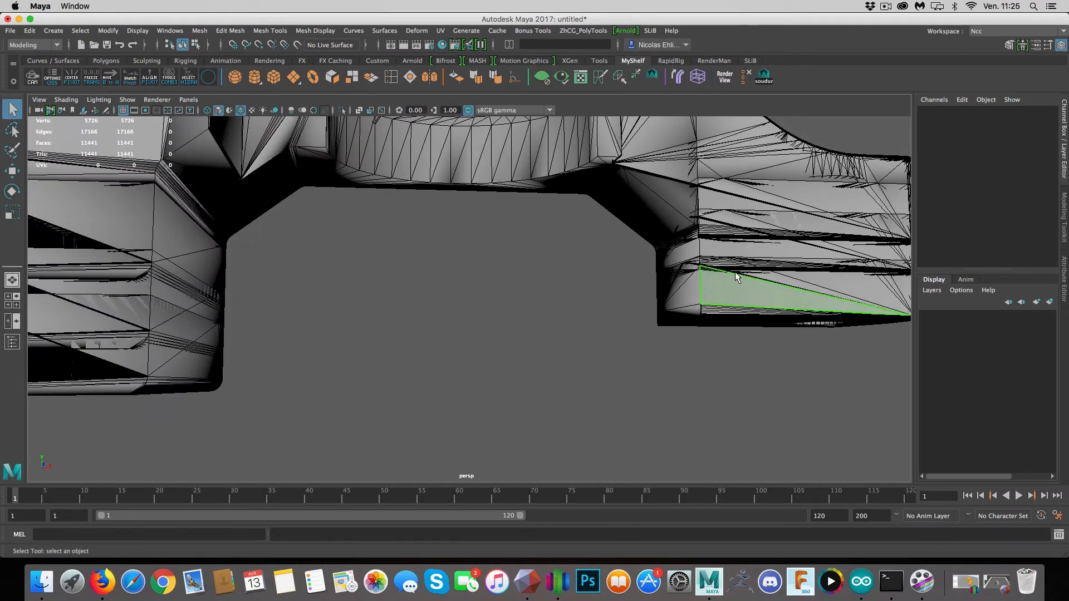
pyautogui.scroll(-3, 375, 286)
pyautogui.keyDown('alt'); pyautogui.moveTo(328, 306); pyautogui.dragTo(374, 323); pyautogui.keyUp('alt')
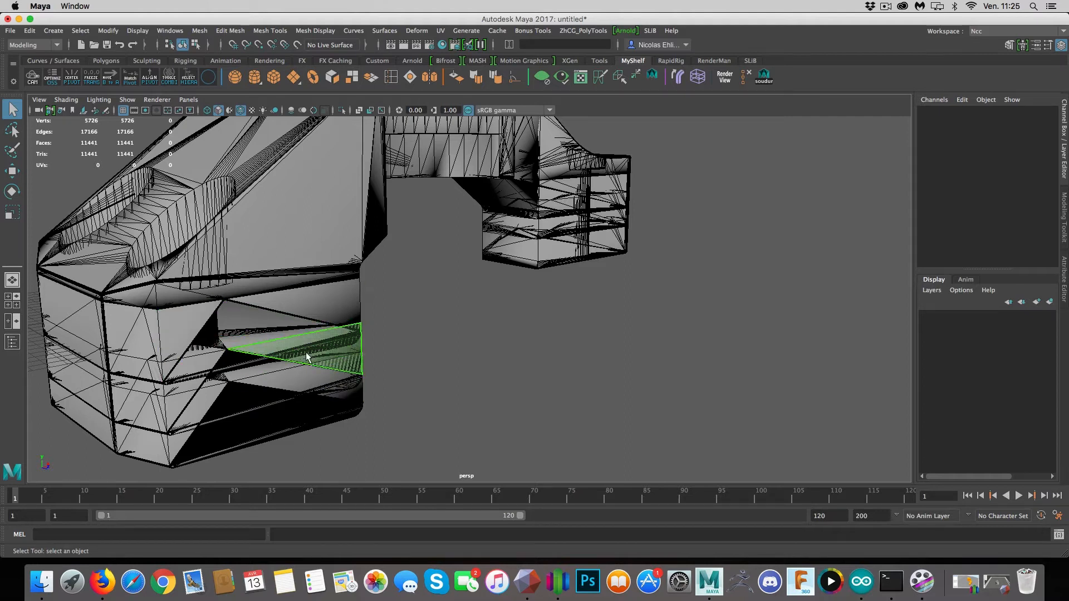
pyautogui.scroll(-5, 257, 364)
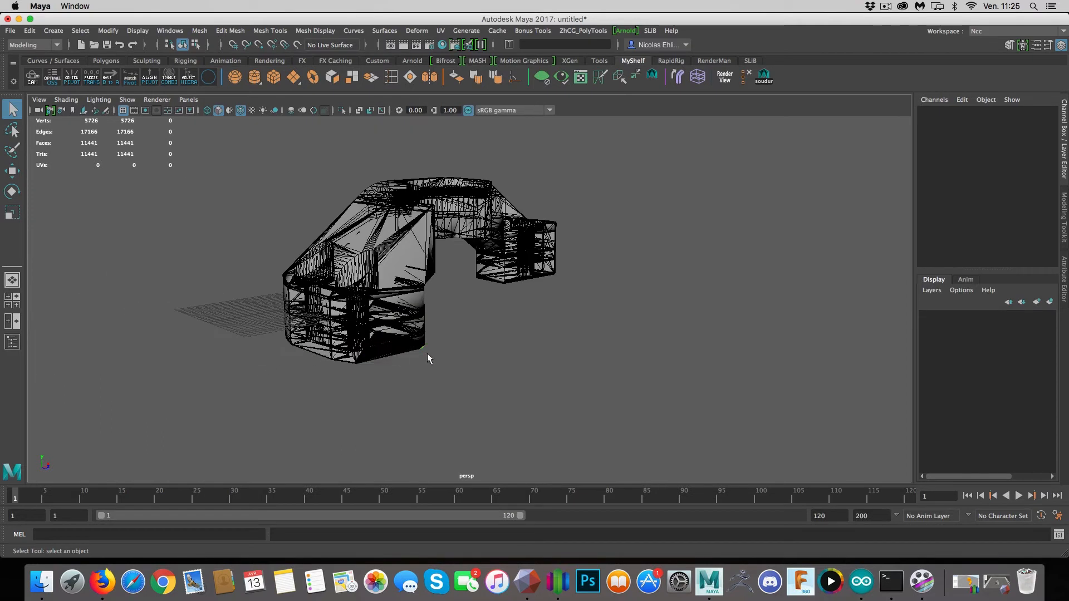
pyautogui.scroll(5, 425, 354)
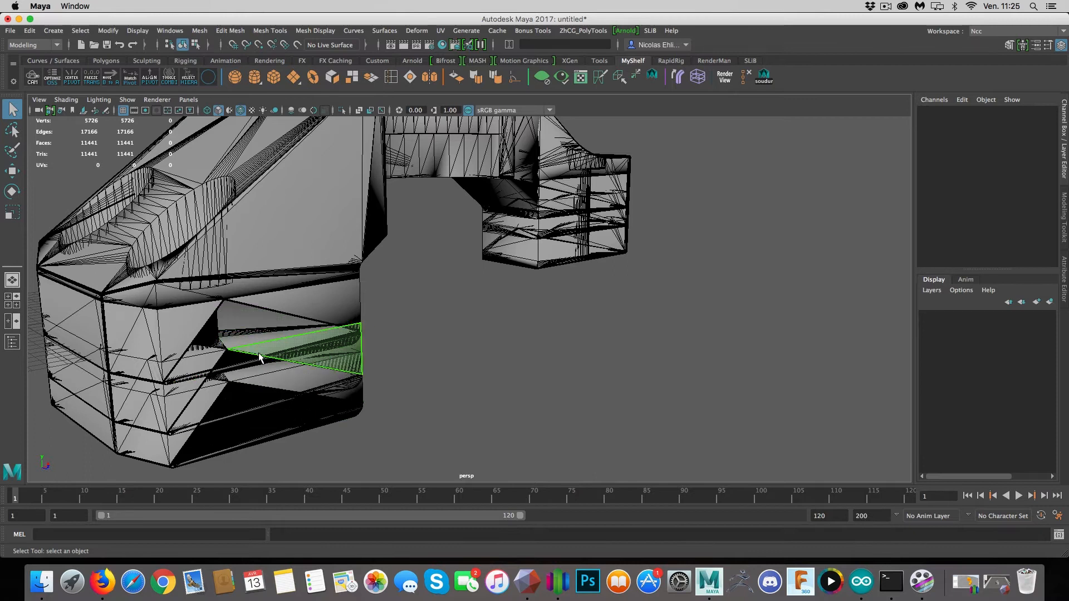
pyautogui.keyDown('alt'); pyautogui.moveTo(259, 356); pyautogui.dragTo(250, 338); pyautogui.keyUp('alt')
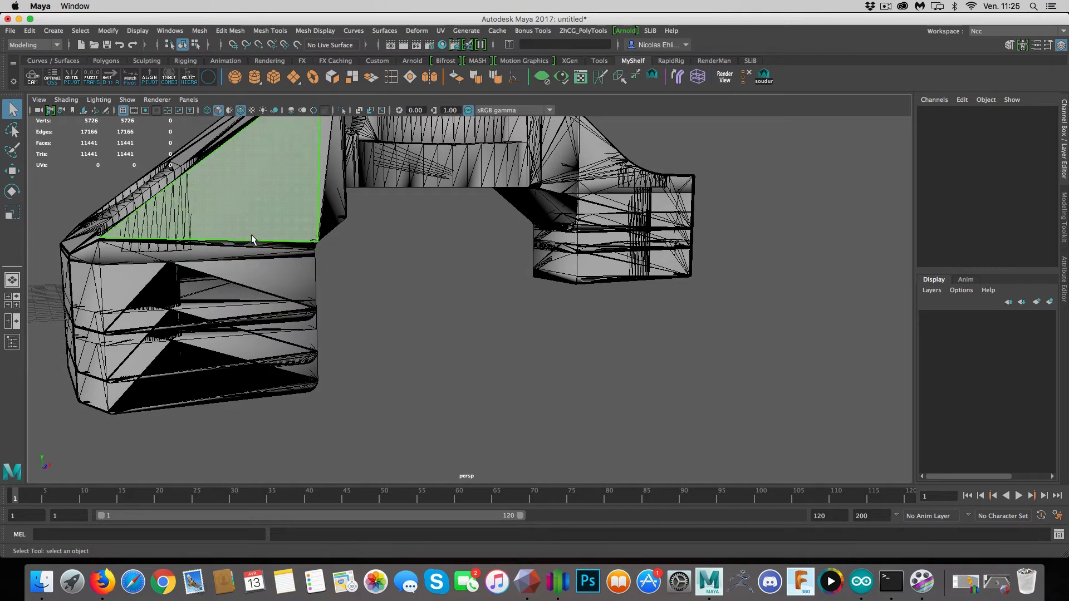
# Return to object selection, select the whole mesh, and examine its wireframe from the other side.
pyautogui.moveTo(248, 209); pyautogui.dragTo(280, 196, button='right')
pyautogui.press('f')
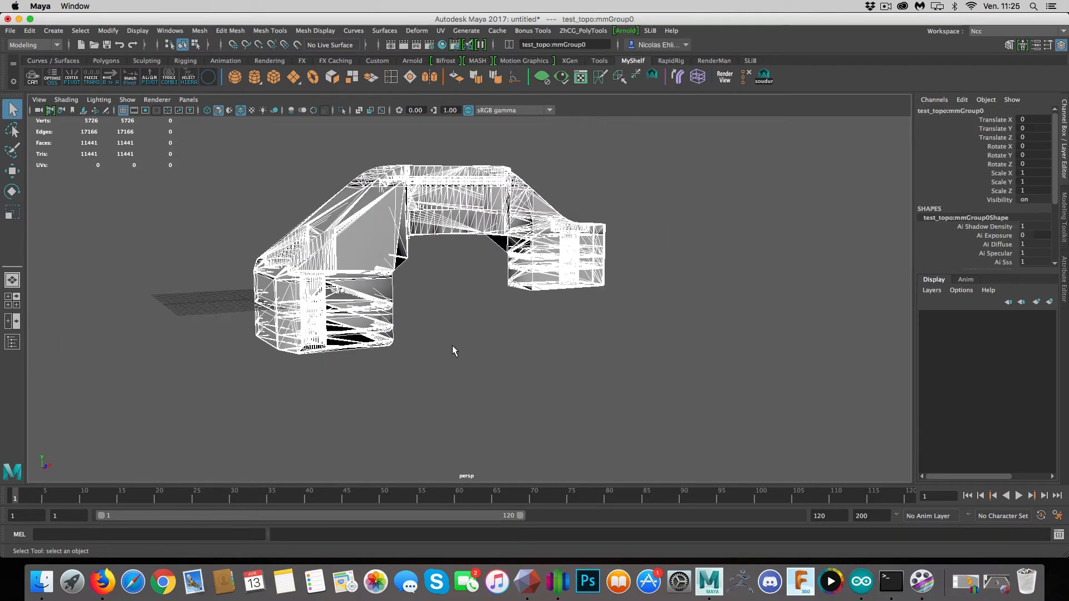
pyautogui.keyDown('alt'); pyautogui.moveTo(463, 345); pyautogui.dragTo(634, 374); pyautogui.keyUp('alt')
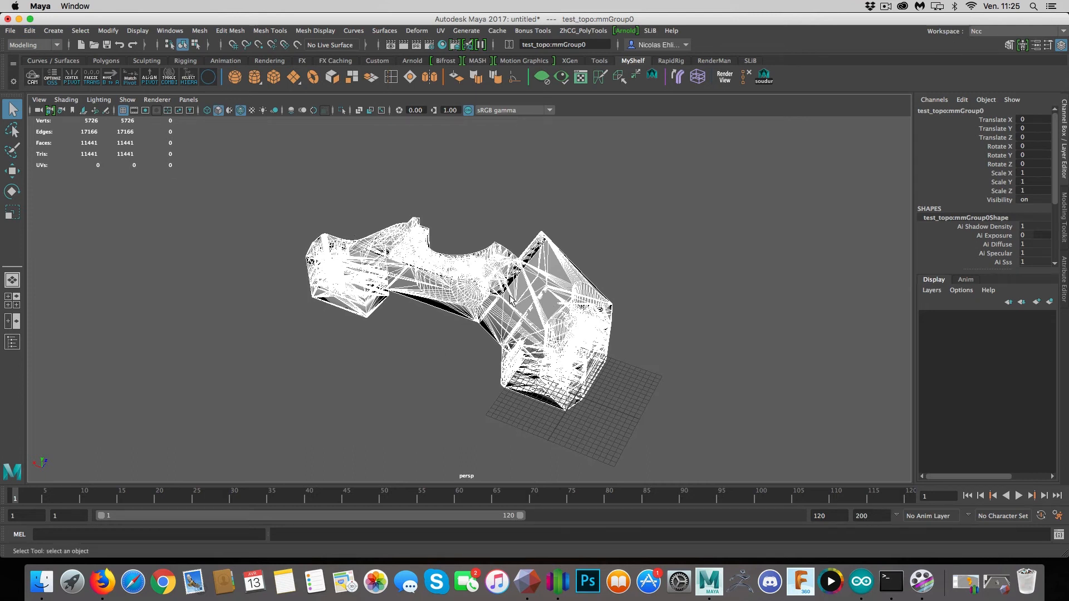
# Switch to Firefox, search the web for "netfabb online", and open the Netfabb Online Service site.
pyautogui.click(19, 19)
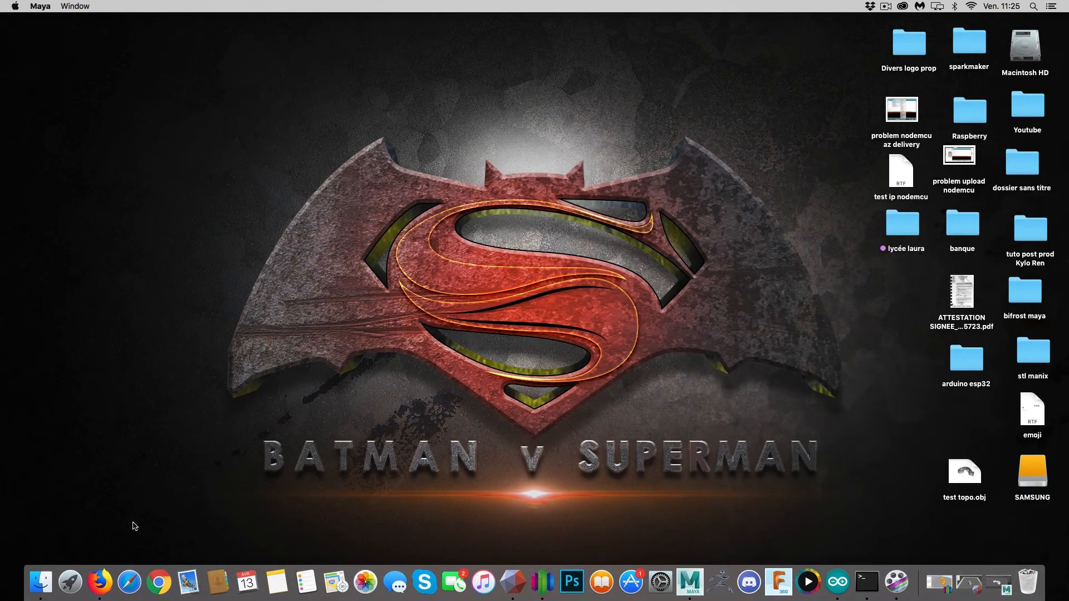
pyautogui.click(99, 582)
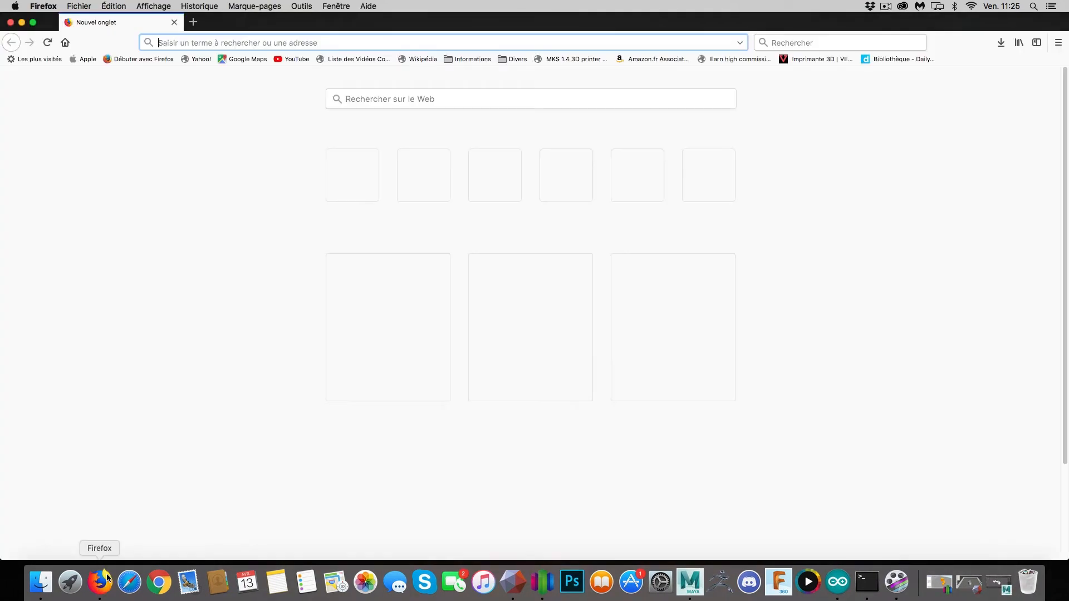
pyautogui.click(385, 99)
pyautogui.write('netf')
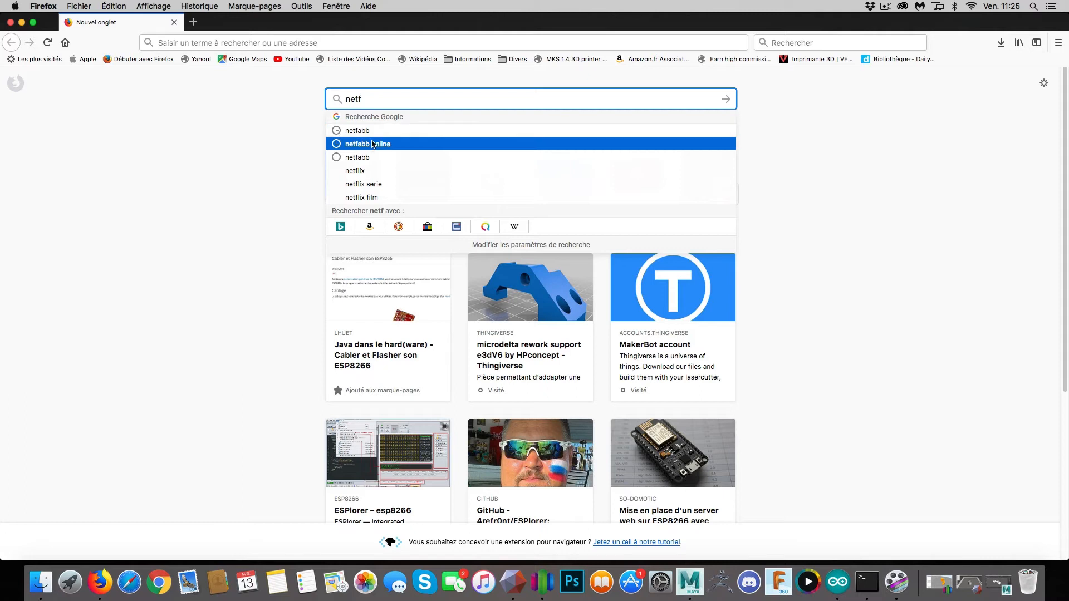
pyautogui.click(374, 144)
pyautogui.click(193, 173)
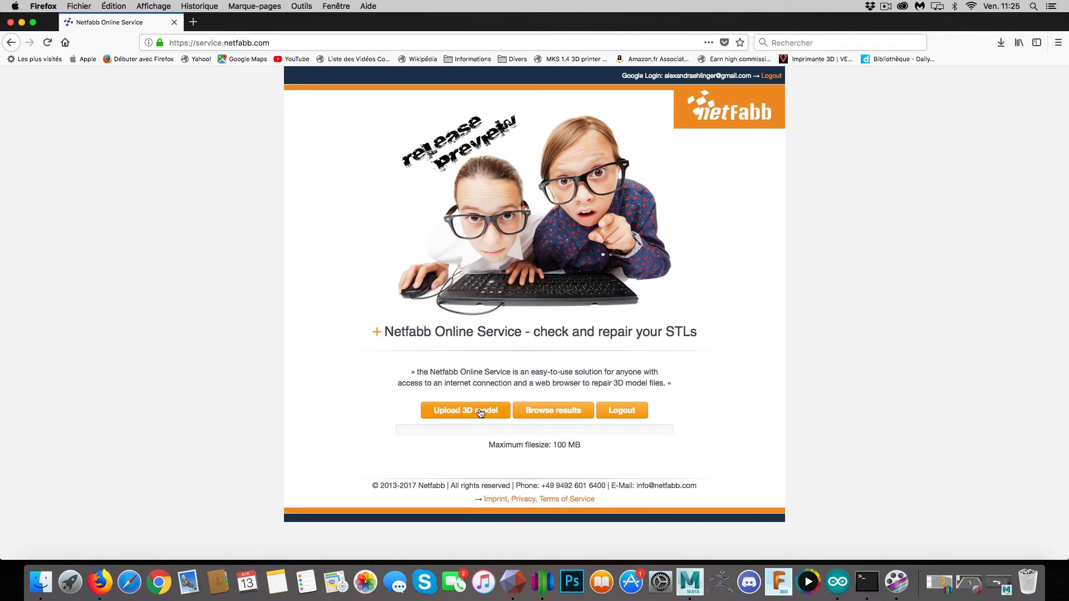
# Upload Support_ED3V6_M3x8.stl from the files folder to the Netfabb repair service.
pyautogui.click(480, 414)
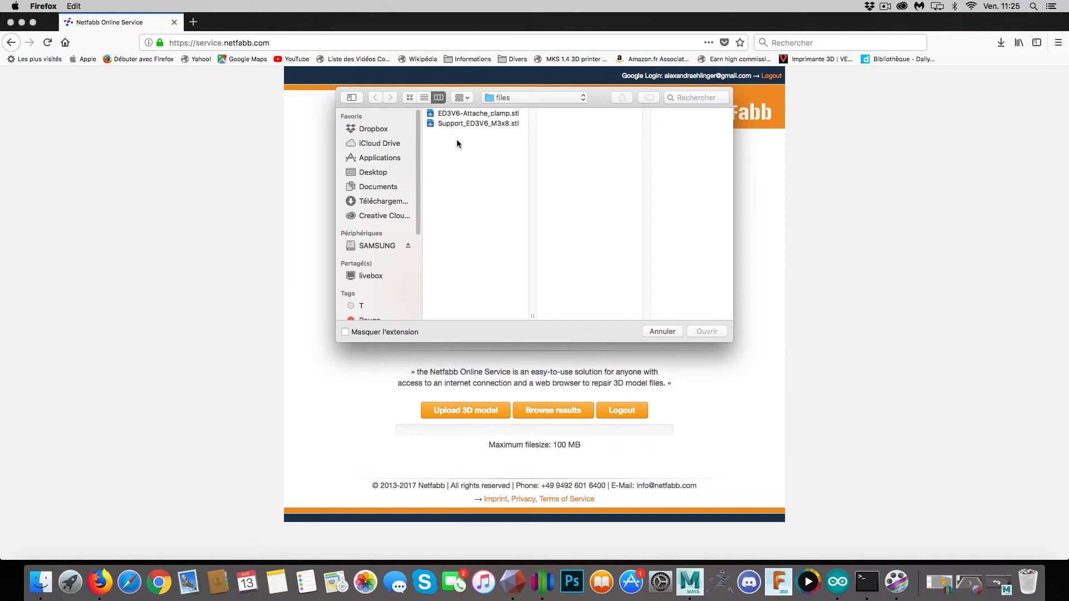
pyautogui.click(486, 124)
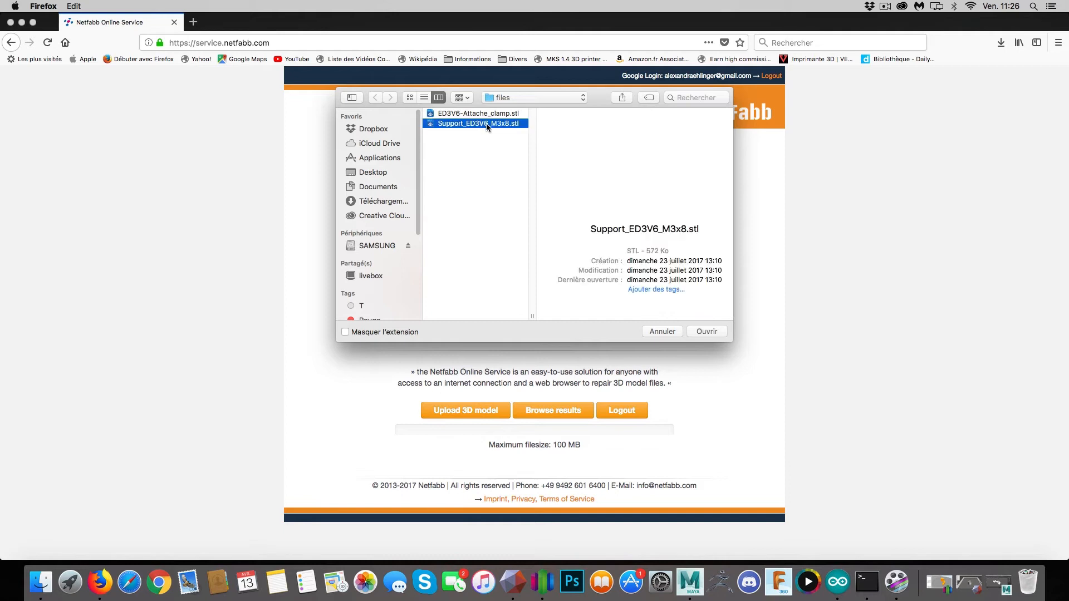
pyautogui.click(703, 332)
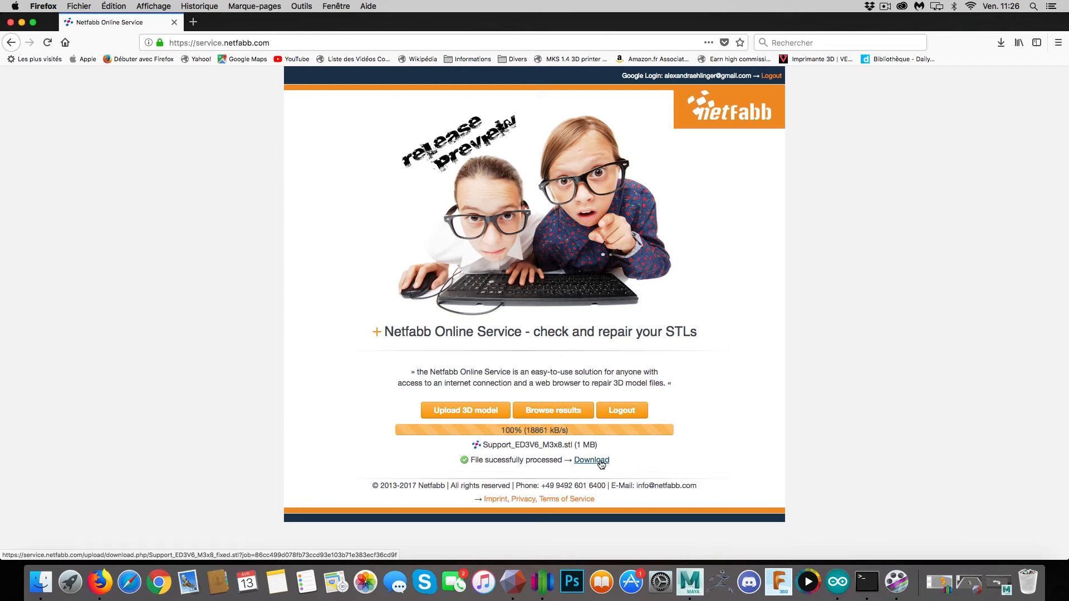
# Download and save the repaired file Support_ED3V6_M3x8_fixed.stl, and show the browser's recent downloads.
pyautogui.click(601, 461)
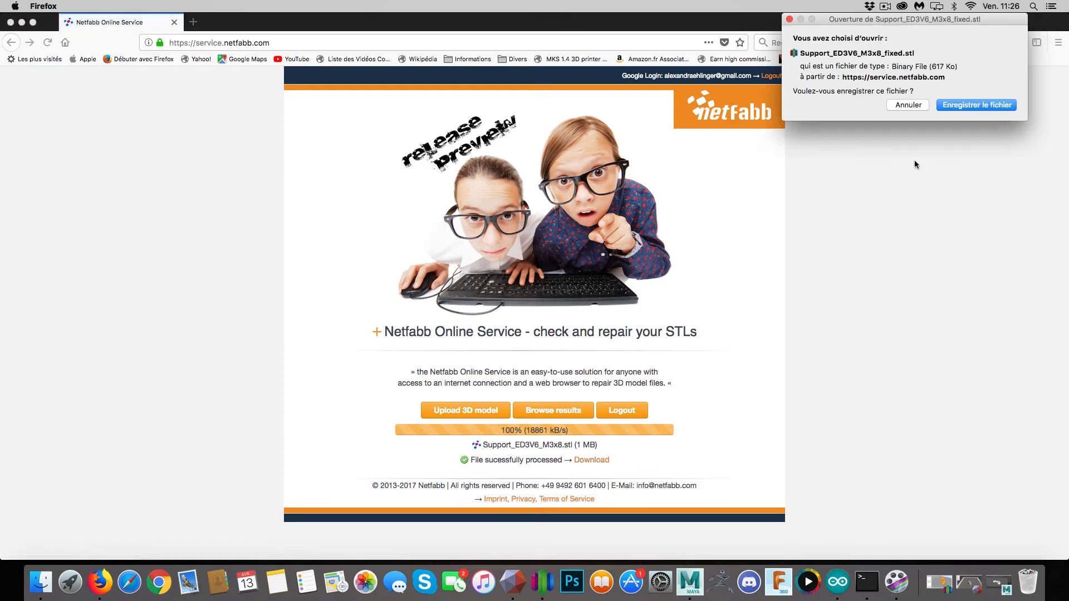
pyautogui.click(990, 105)
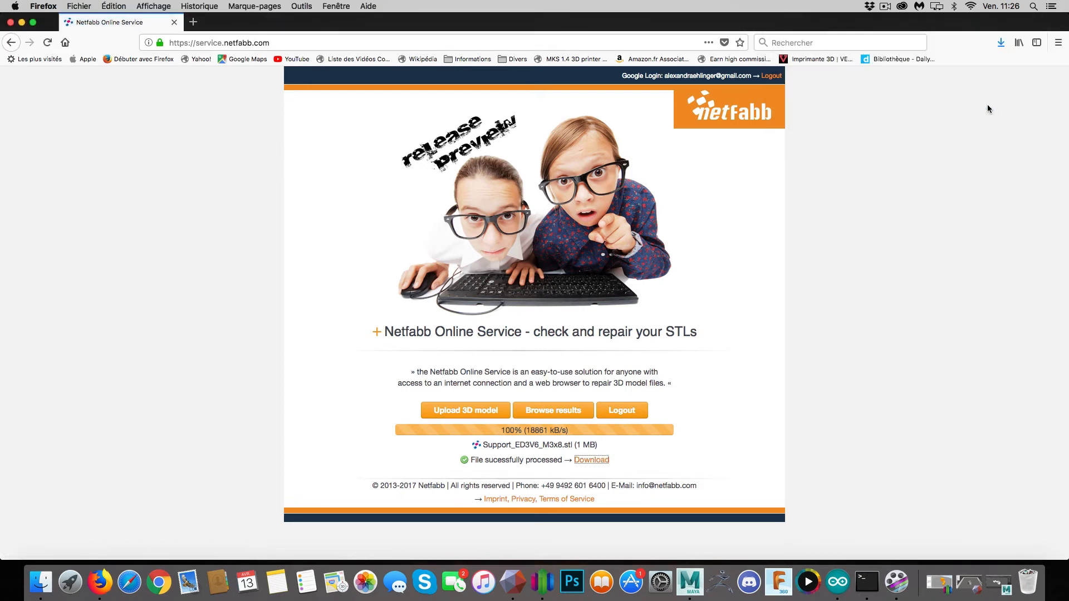
pyautogui.click(1001, 43)
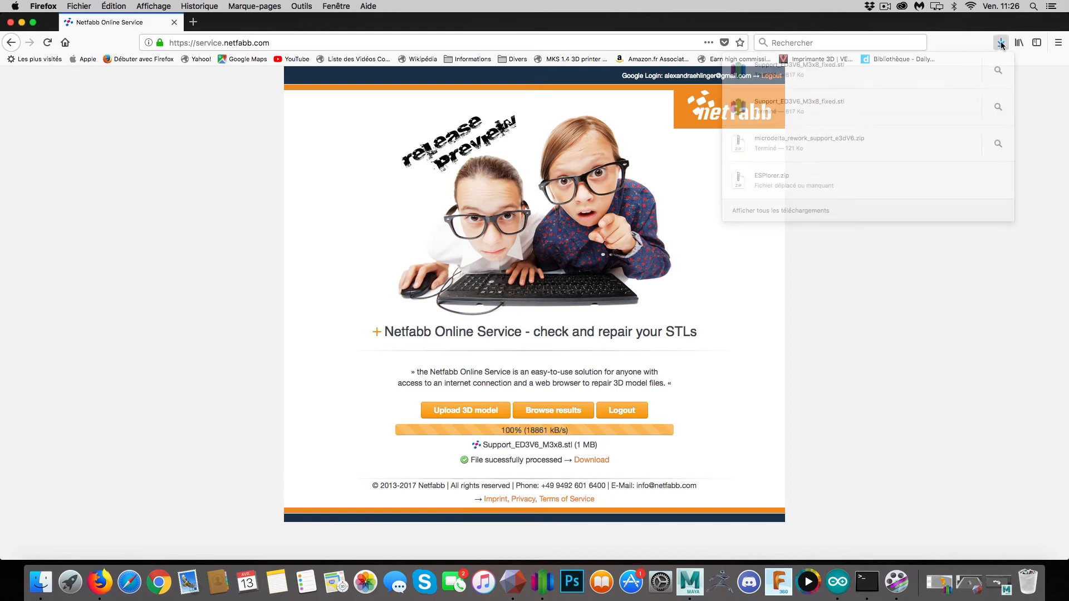
# Switch to Simplify3D and import the downloaded Support_ED3V6_M3x8_fixed.stl alongside the original model.
pyautogui.moveTo(850, 65); pyautogui.dragTo(0, 407)
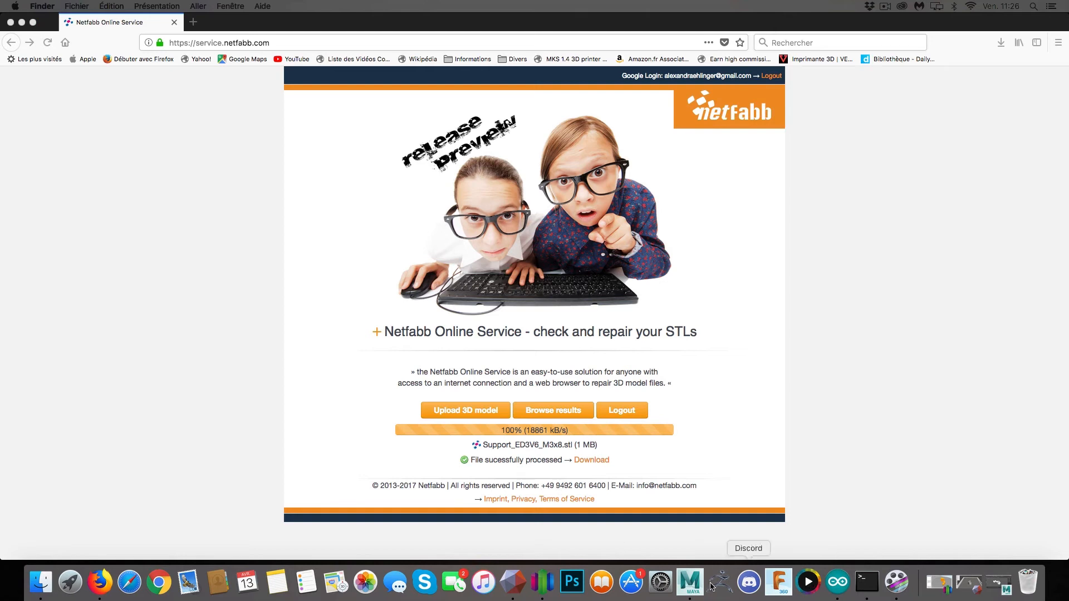
pyautogui.click(542, 582)
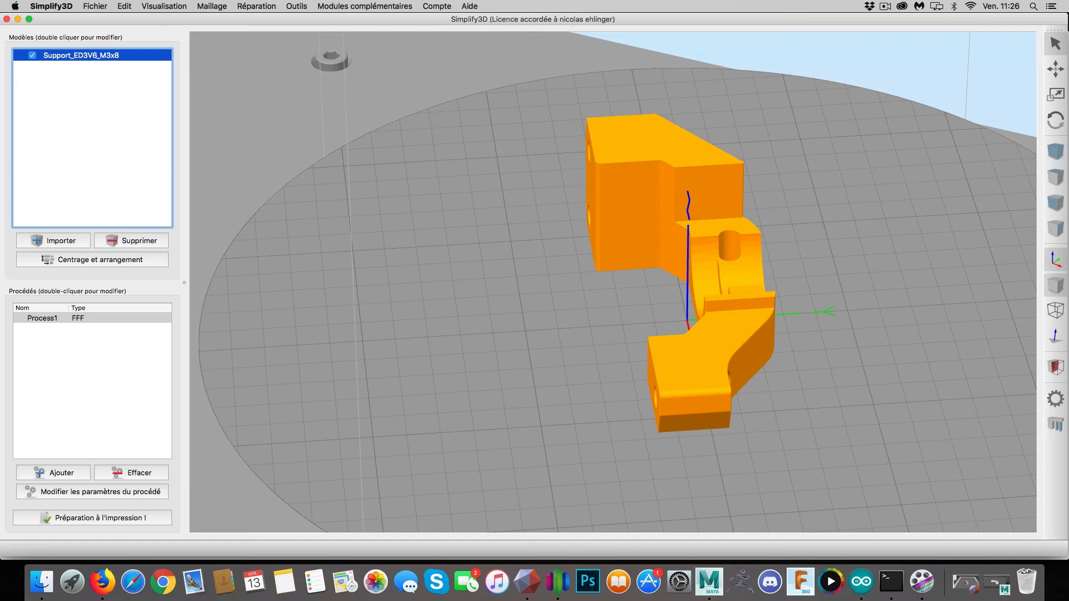
pyautogui.moveTo(167, 126); pyautogui.dragTo(95, 70)
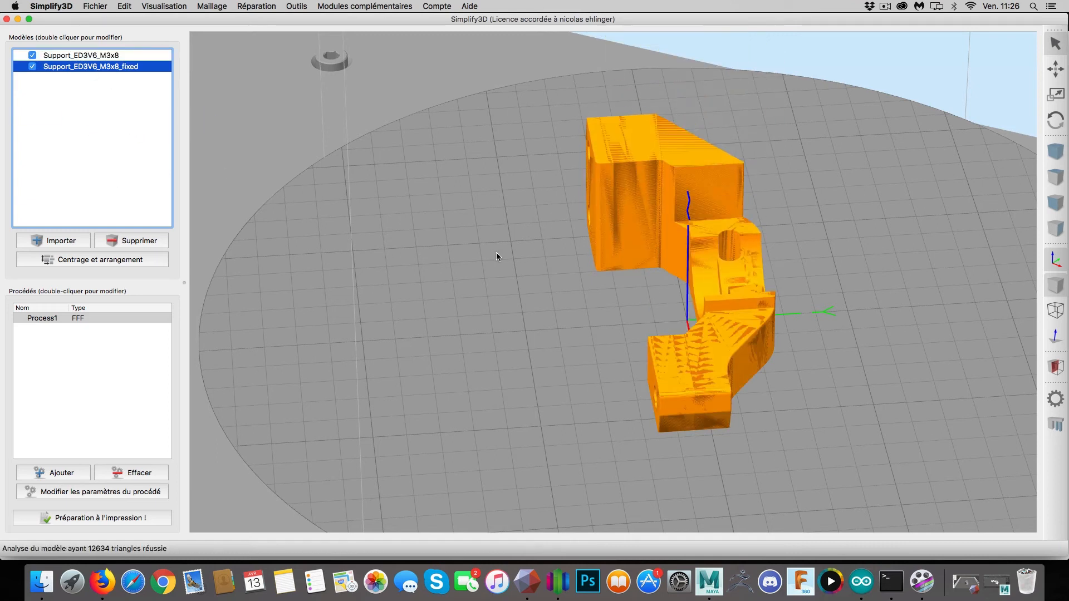
# Center and arrange the original and repaired supports on the bed, and slice both for a print preview.
pyautogui.click(125, 259)
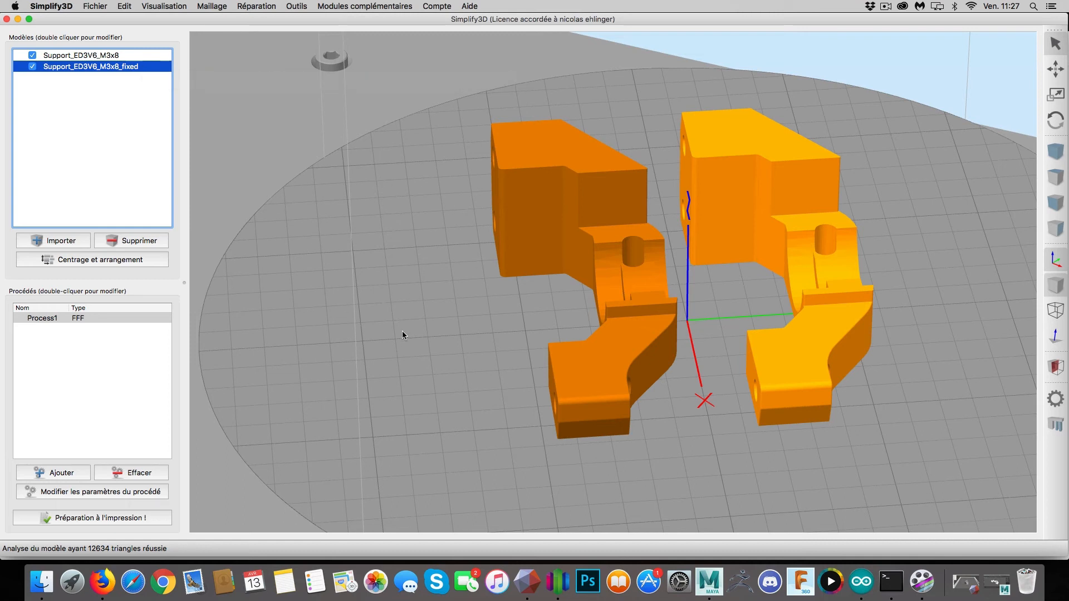
pyautogui.click(109, 519)
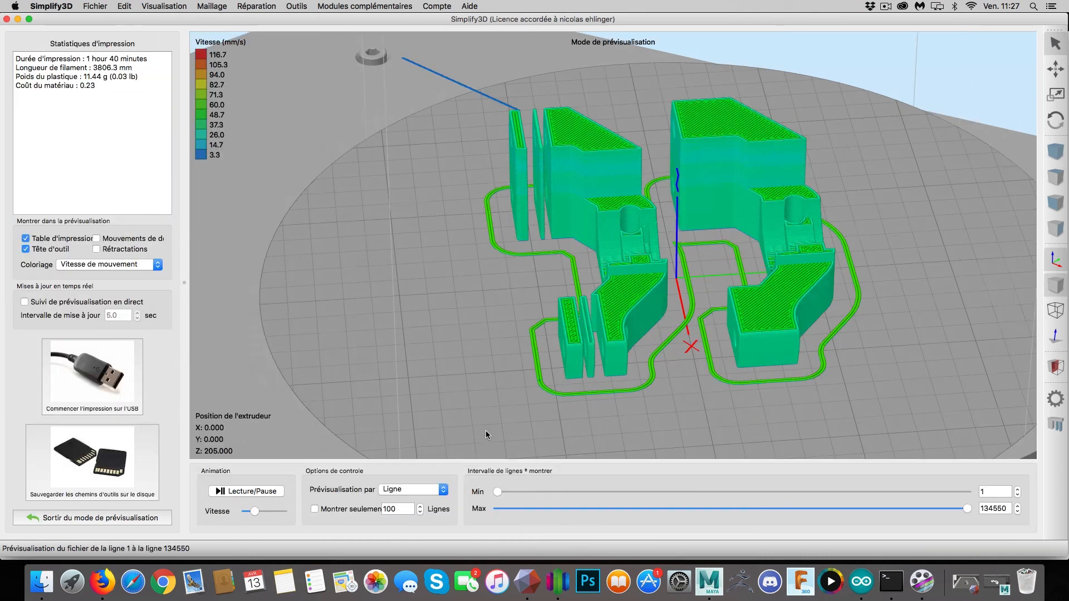
# Compare the toolpath previews of the original and repaired supports from several angles, checking the end blocks for gaps.
pyautogui.moveTo(465, 302); pyautogui.dragTo(764, 358)
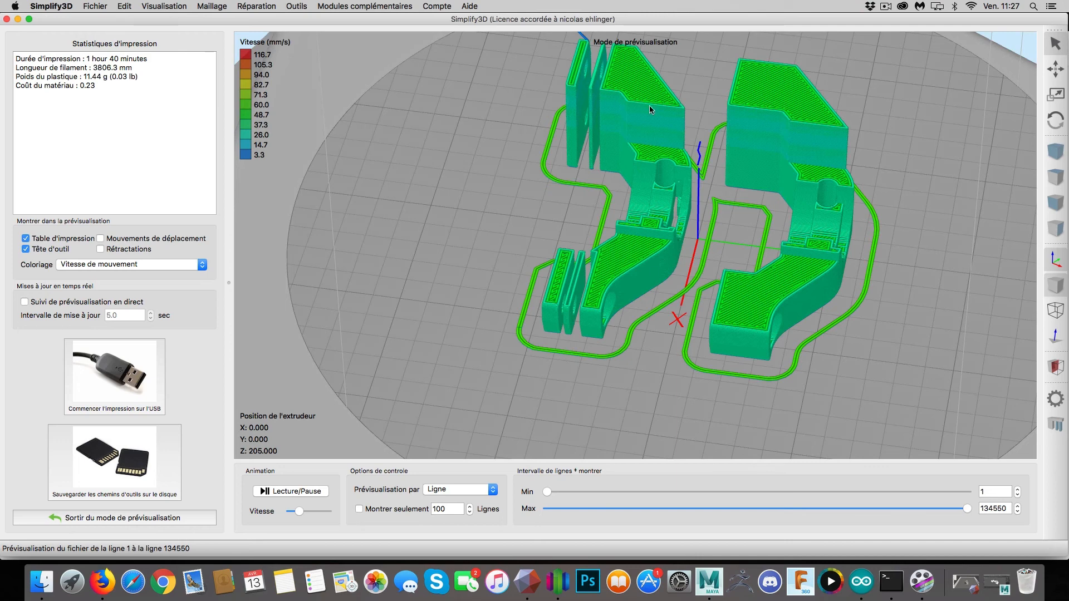
pyautogui.moveTo(781, 111); pyautogui.dragTo(866, 377)
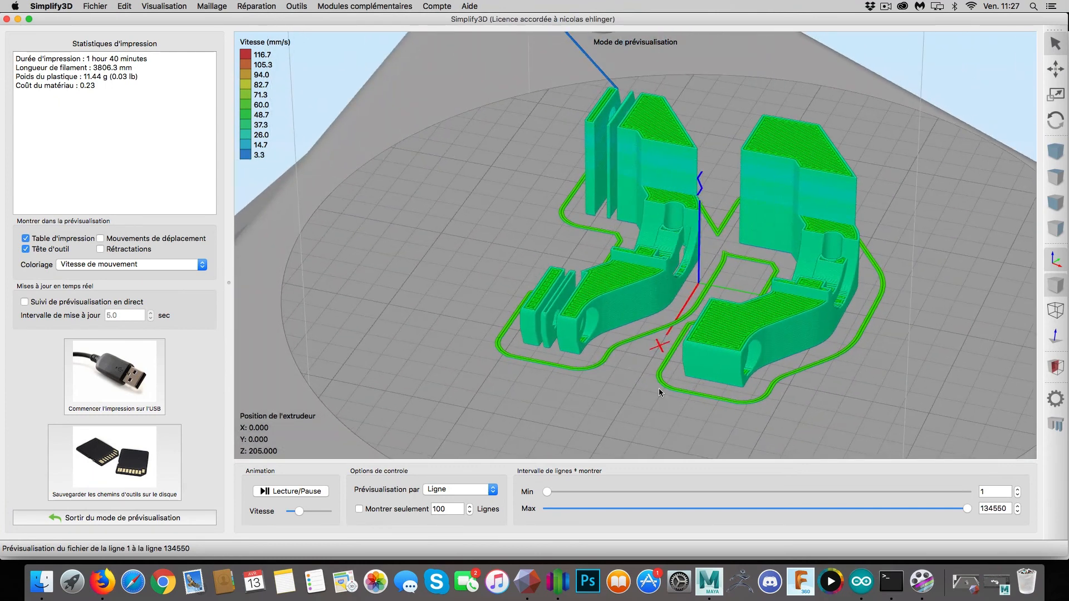
pyautogui.moveTo(659, 388); pyautogui.dragTo(727, 390)
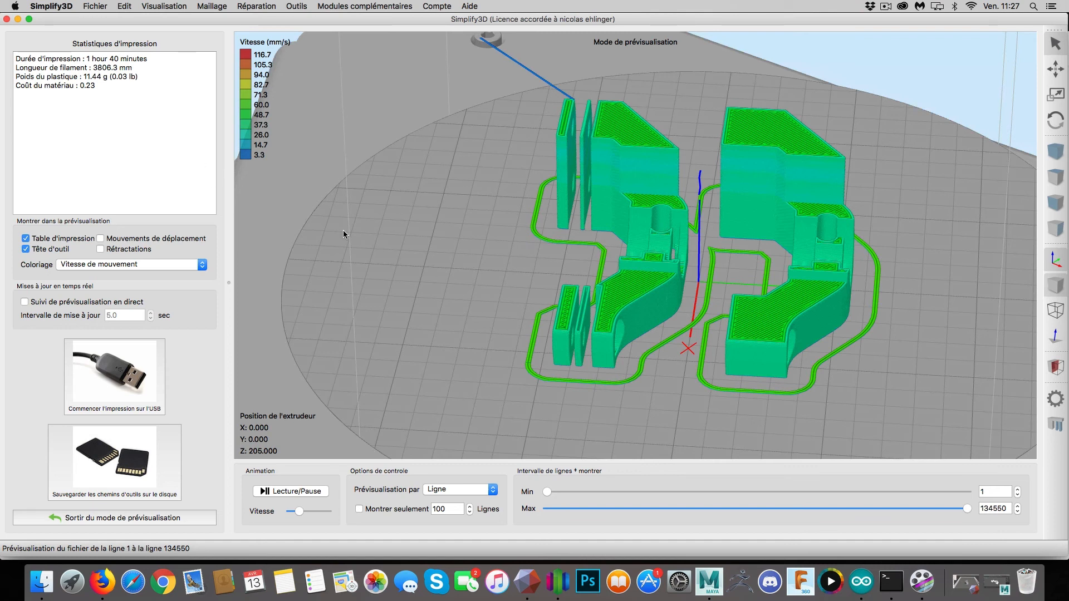
pyautogui.moveTo(461, 216); pyautogui.dragTo(352, 225, button='middle')
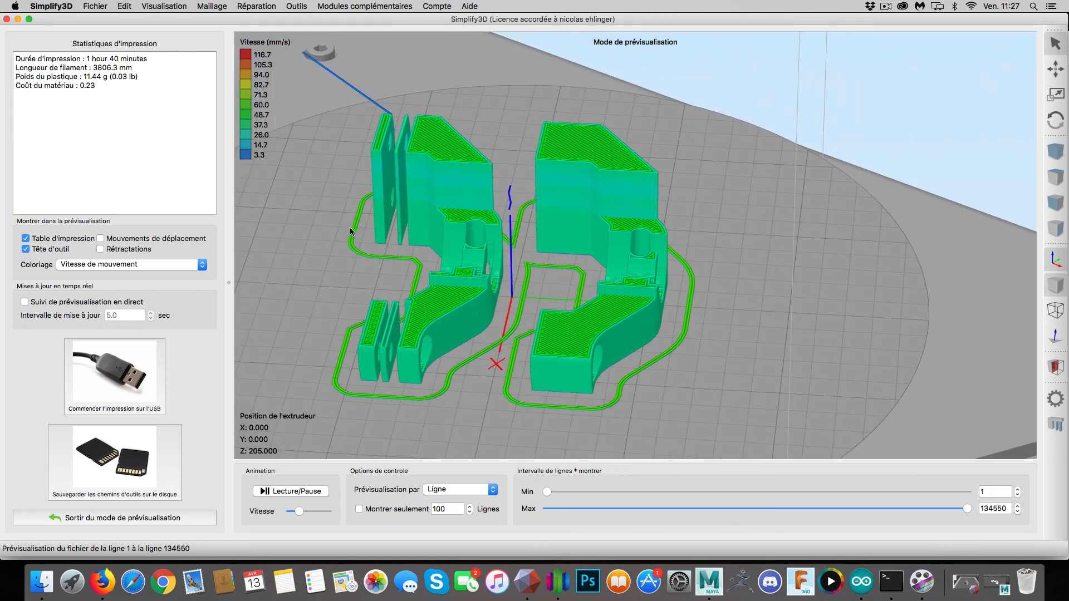
pyautogui.moveTo(352, 225); pyautogui.dragTo(409, 208)
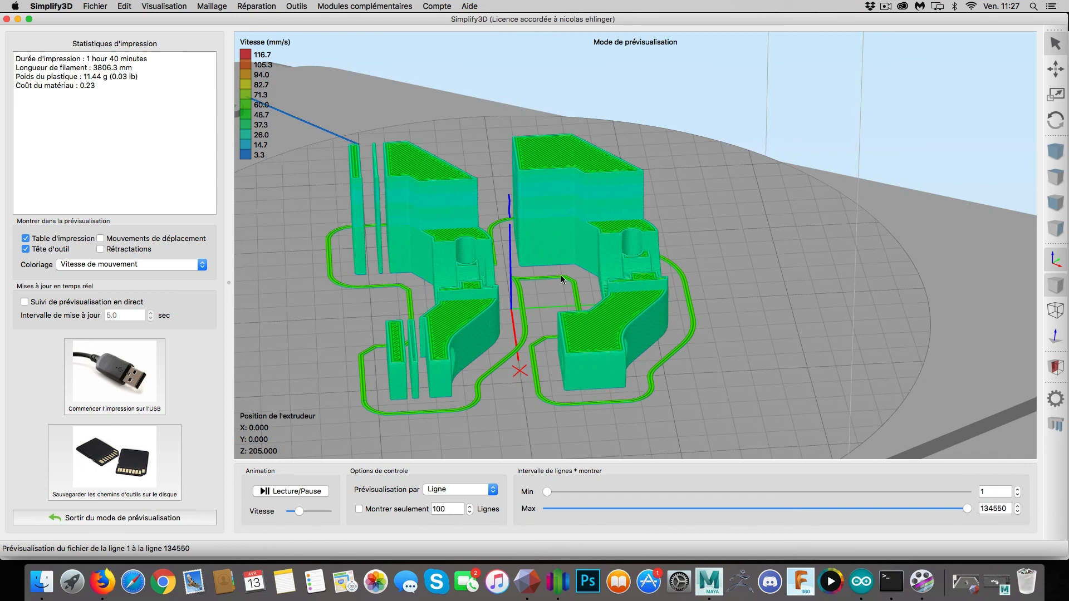
pyautogui.moveTo(700, 251); pyautogui.dragTo(764, 202, button='middle')
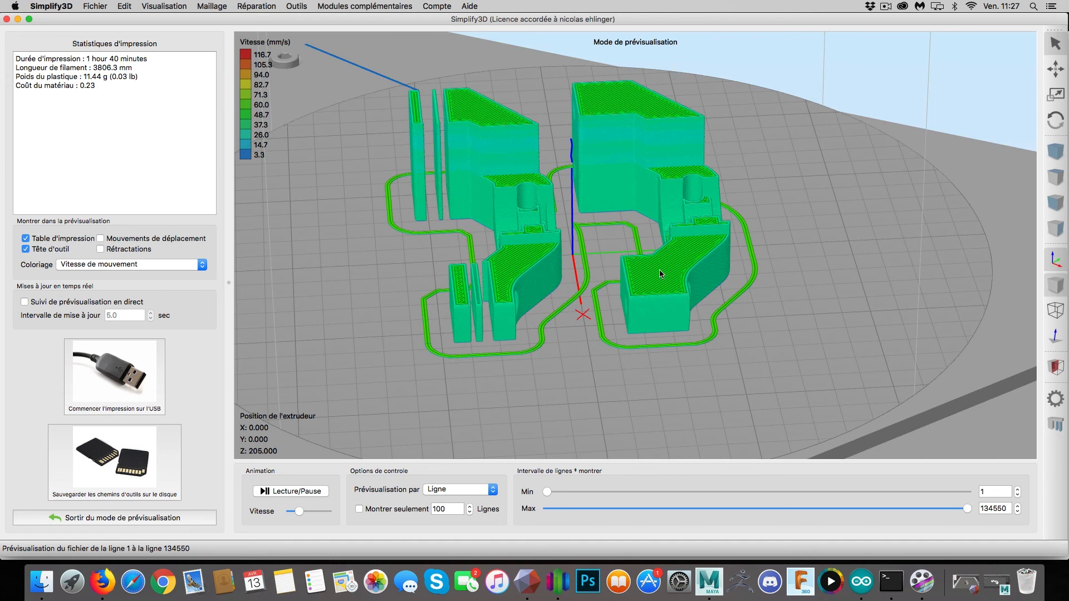
pyautogui.moveTo(798, 228); pyautogui.dragTo(778, 253)
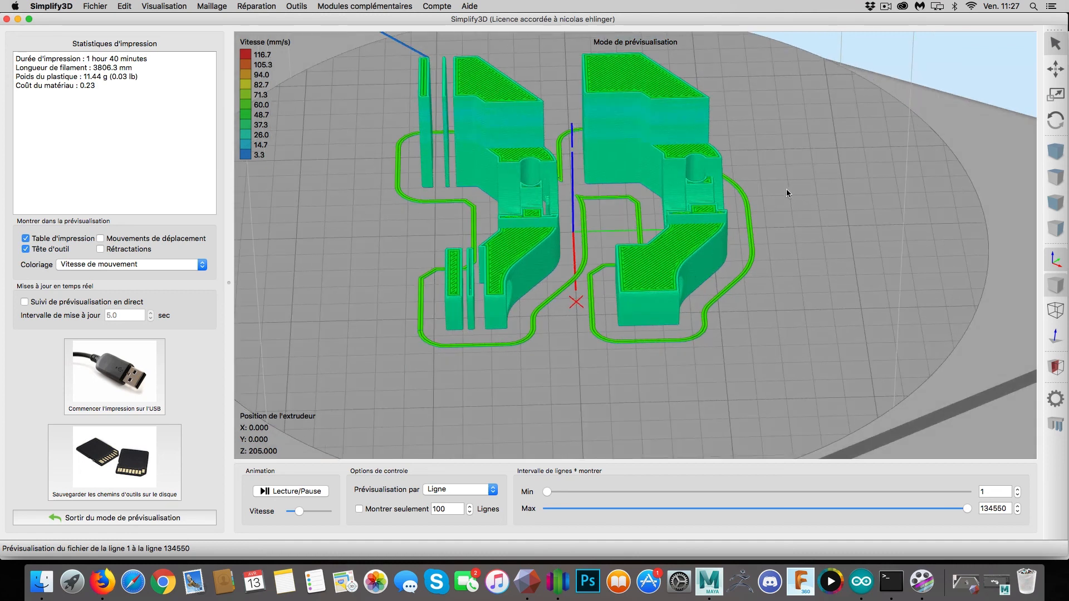
pyautogui.moveTo(787, 190); pyautogui.dragTo(780, 221)
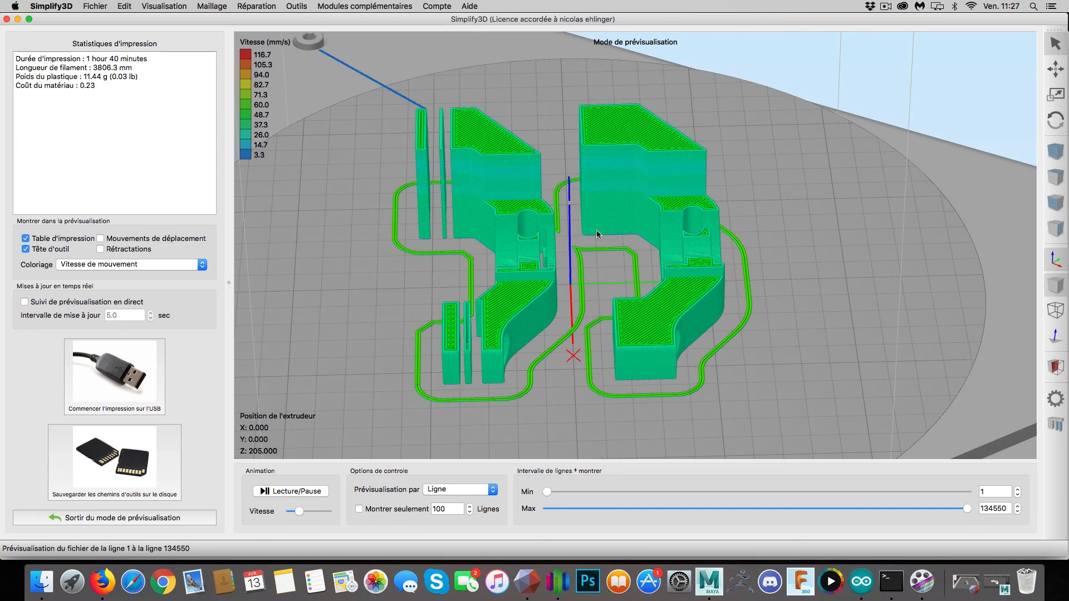
pyautogui.moveTo(781, 265); pyautogui.dragTo(574, 302)
pyautogui.moveTo(624, 296); pyautogui.dragTo(659, 281)
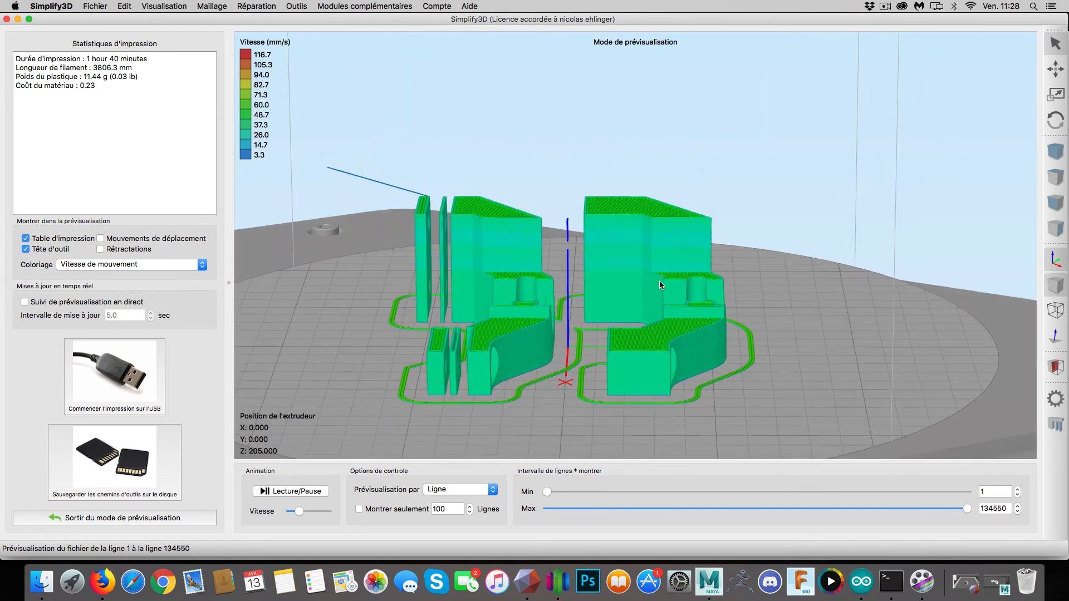
pyautogui.moveTo(838, 242); pyautogui.dragTo(780, 321)
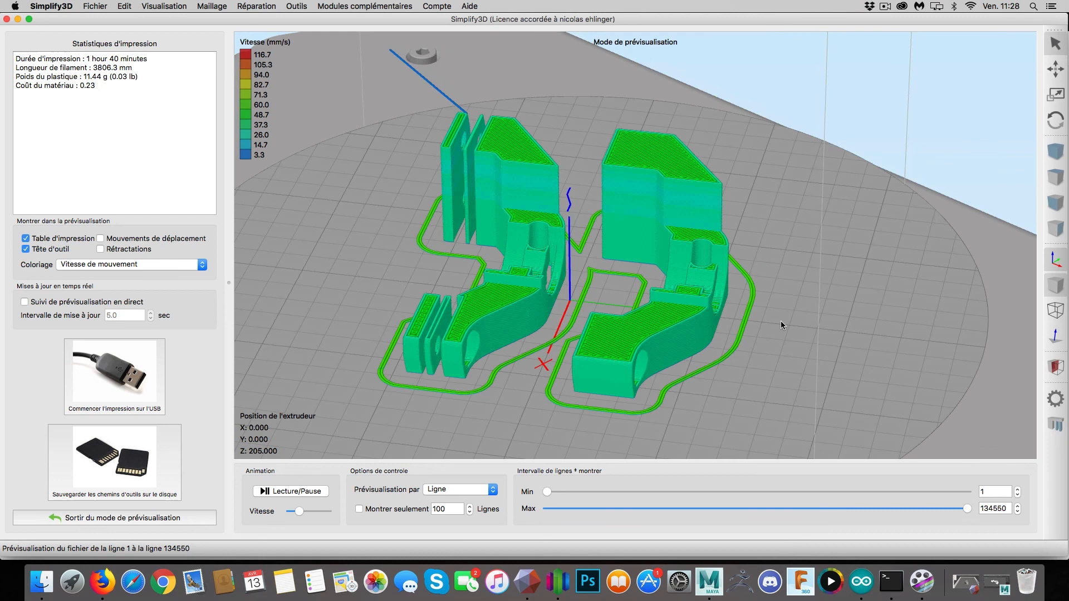